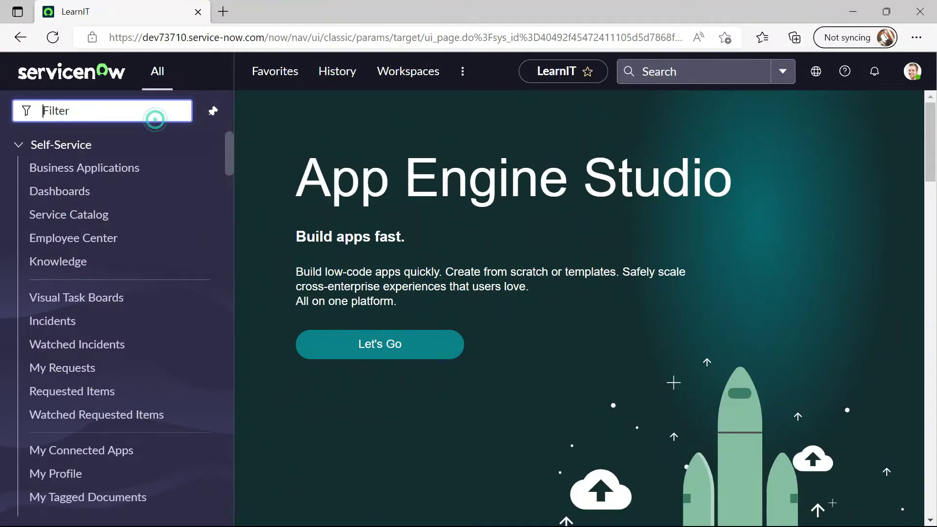
Step: Open the full incident table list with incident.LIST and open incident INC0009009
{"action": "type", "text": "inc"}
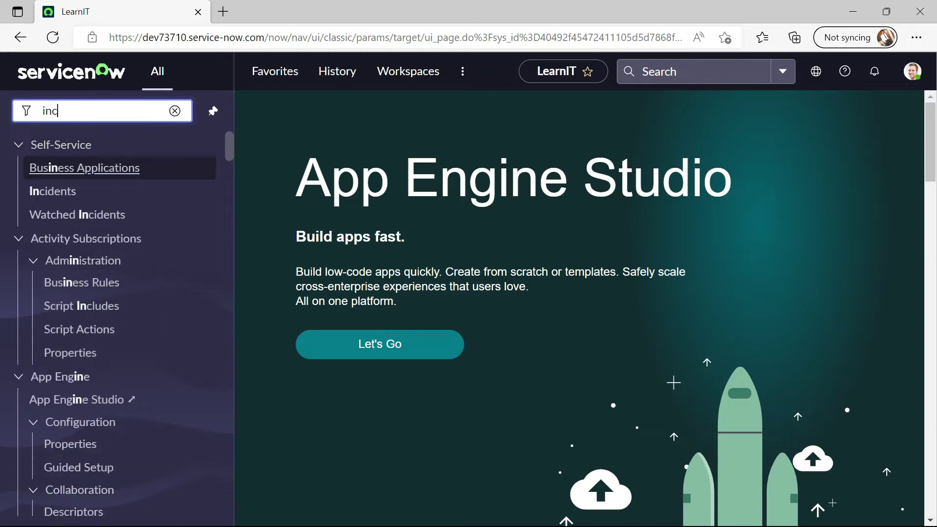
{"action": "type", "text": "ident"}
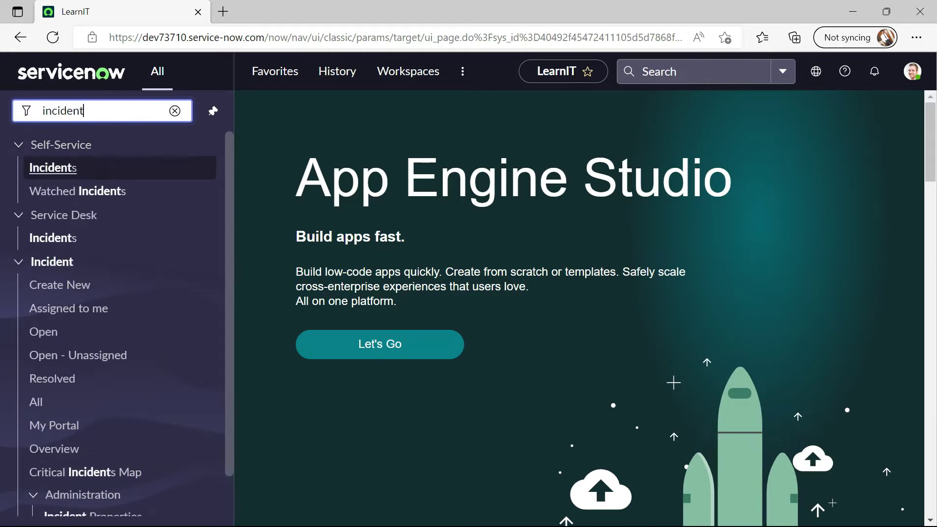
{"action": "type", "text": ".LIST"}
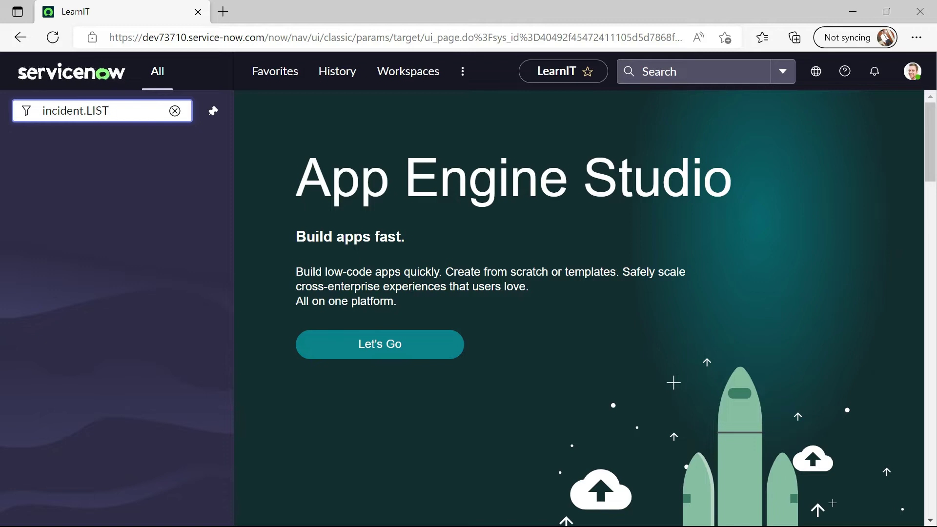
{"action": "key", "text": "Return"}
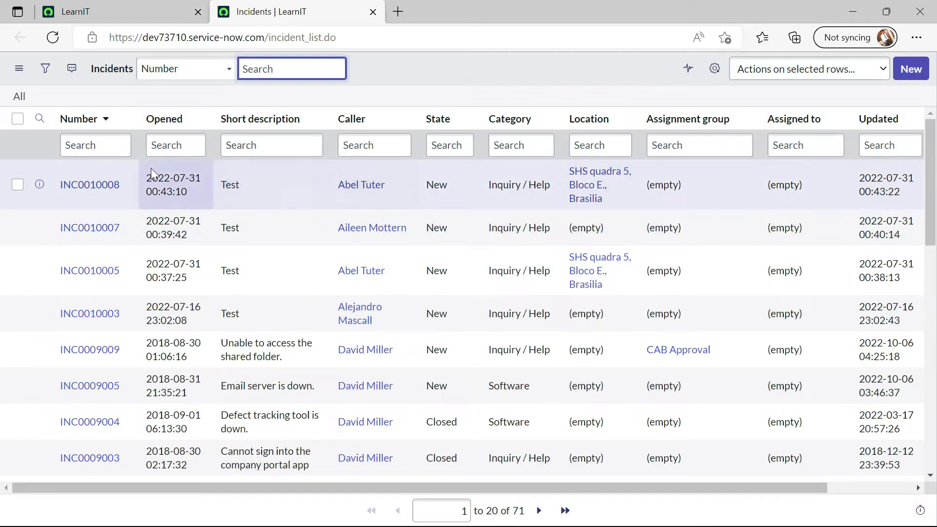
{"action": "left_click", "coordinate": [106, 356]}
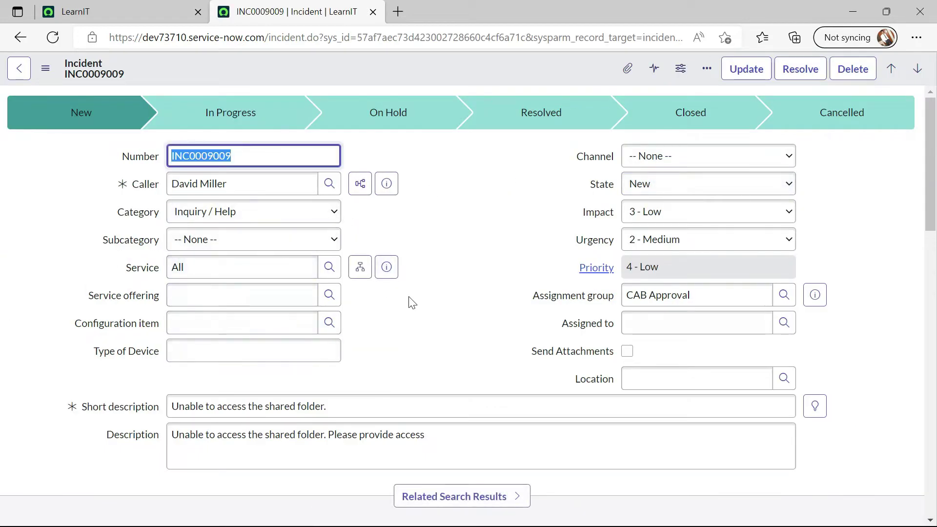
Step: Examine the choices offered by the incident's State field, leaving it at New
{"action": "left_click", "coordinate": [674, 183]}
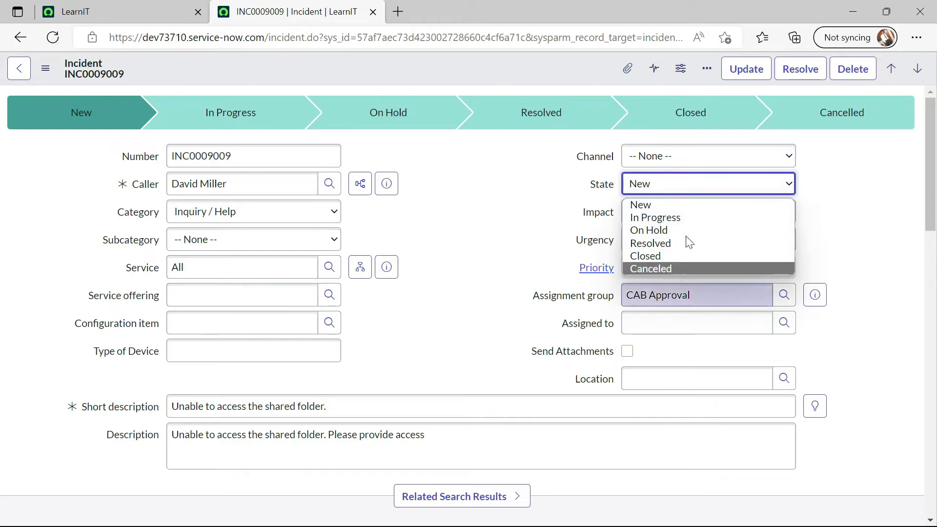
{"action": "left_click", "coordinate": [685, 208]}
{"action": "left_click", "coordinate": [672, 184]}
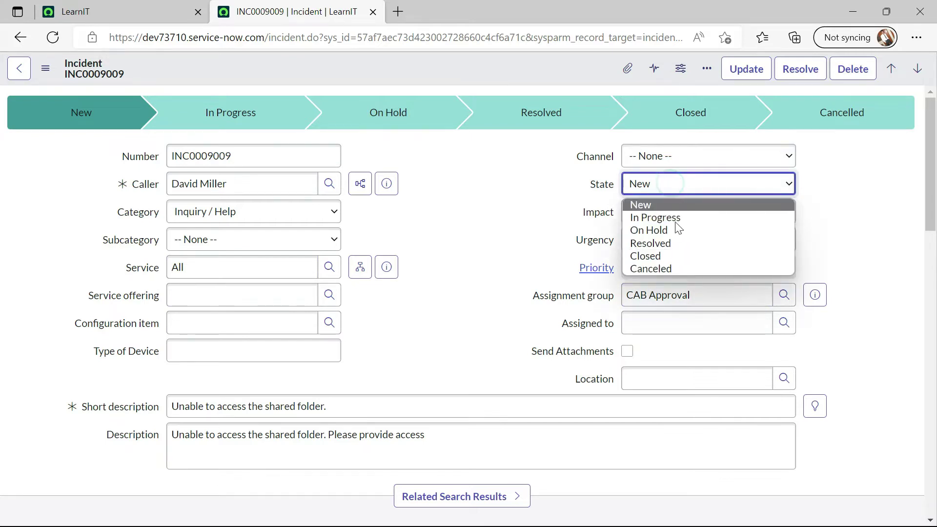
{"action": "left_click", "coordinate": [655, 186]}
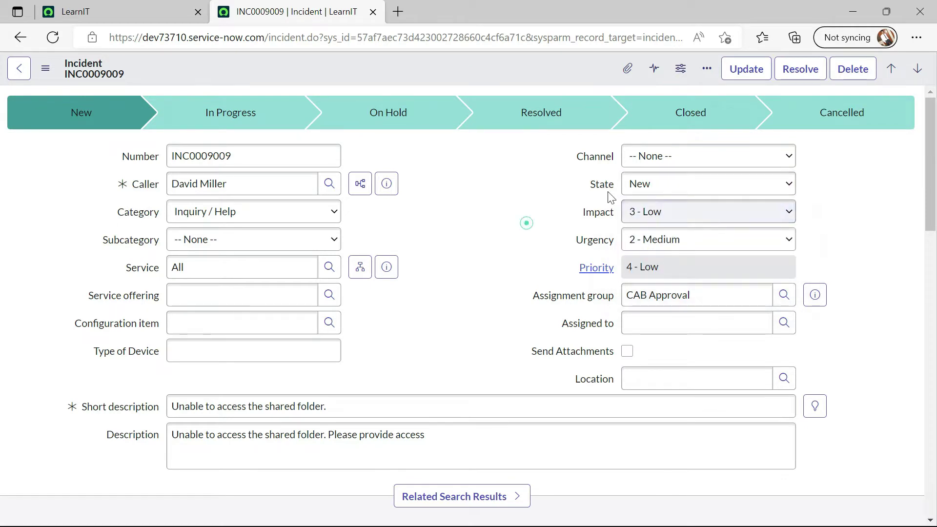
{"action": "left_click", "coordinate": [656, 186]}
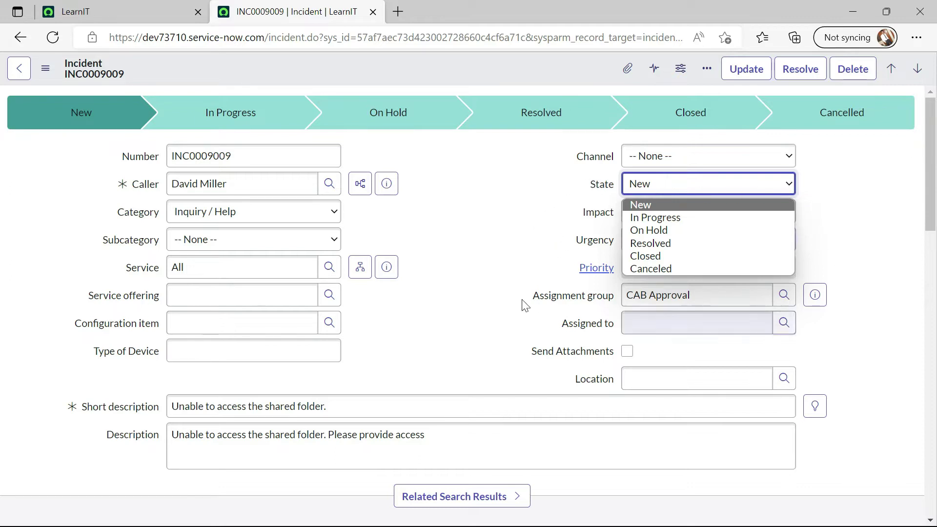
{"action": "left_click", "coordinate": [485, 299]}
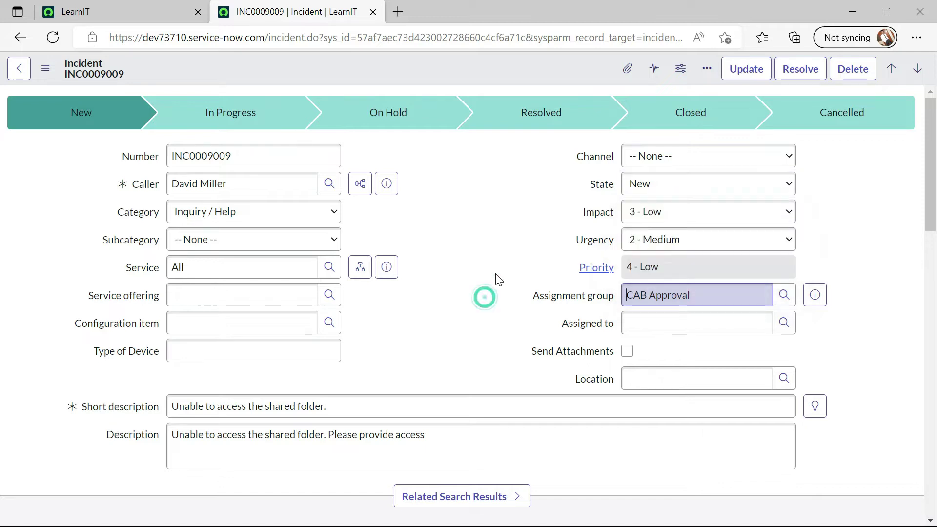
{"action": "left_click", "coordinate": [661, 186]}
{"action": "left_click", "coordinate": [661, 186]}
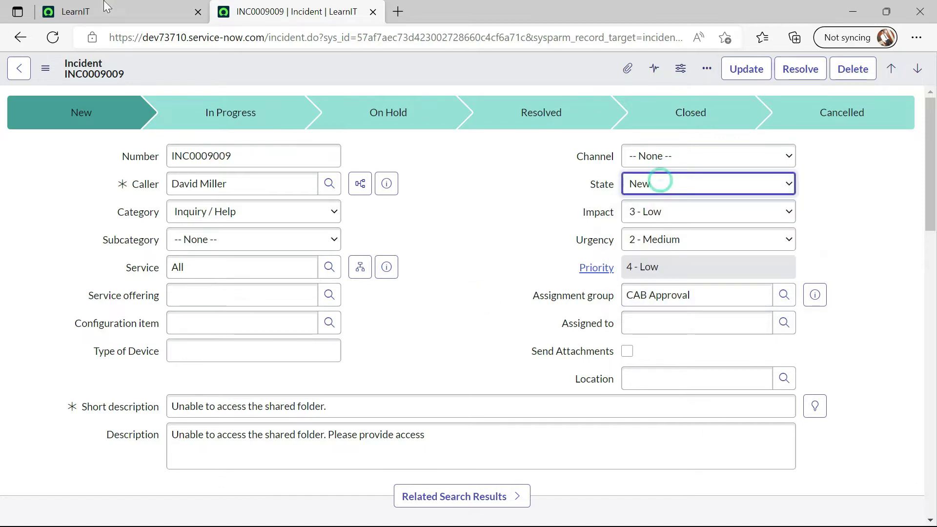
Step: Return to the main LearnIT page, search the navigator for "state model" and open the State Models list
{"action": "left_click", "coordinate": [144, 7]}
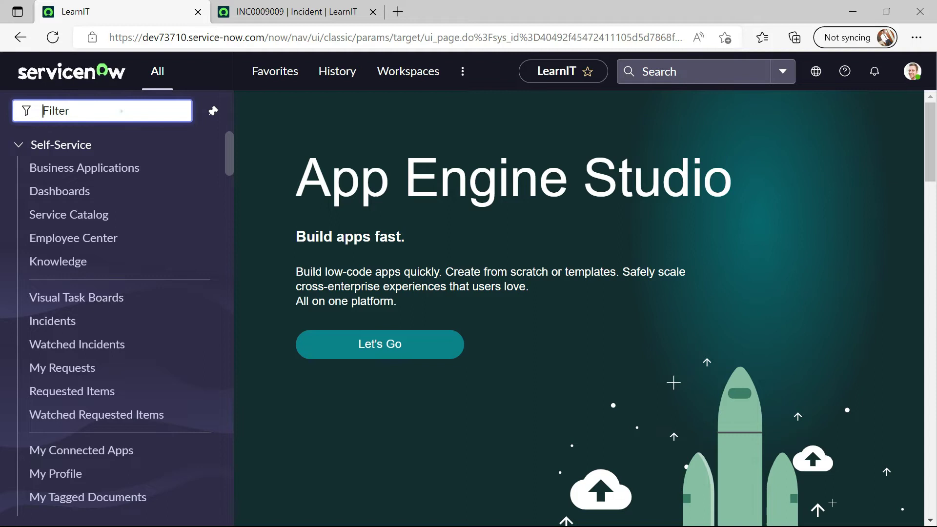
{"action": "left_click", "coordinate": [122, 111]}
{"action": "type", "text": "state mo"}
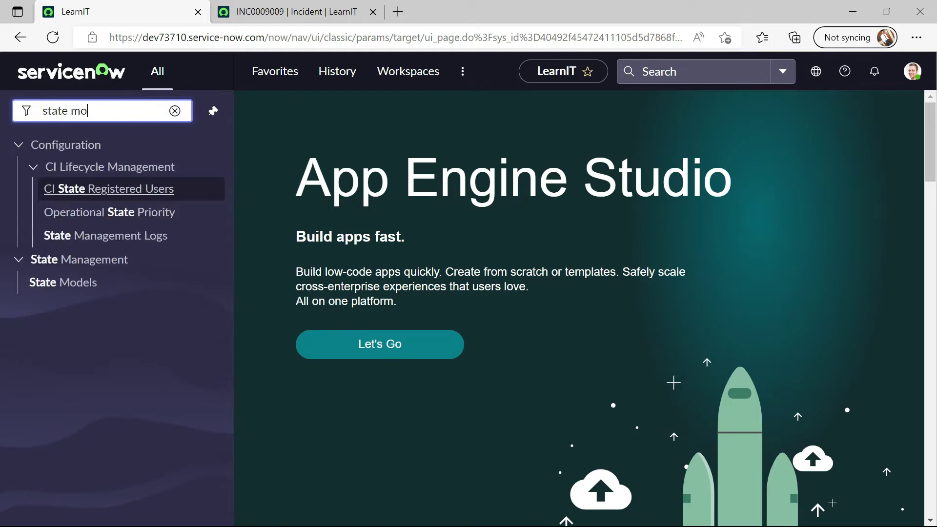
{"action": "type", "text": "del"}
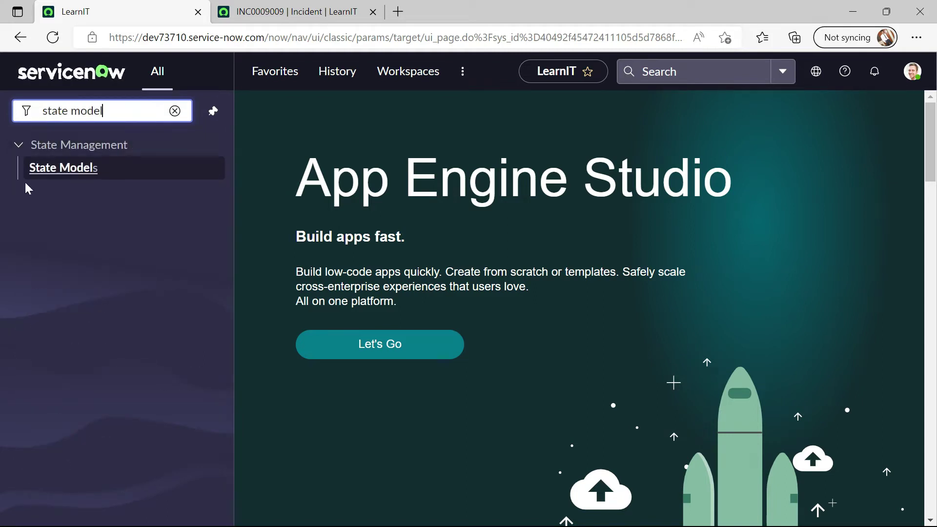
{"action": "left_click", "coordinate": [62, 168]}
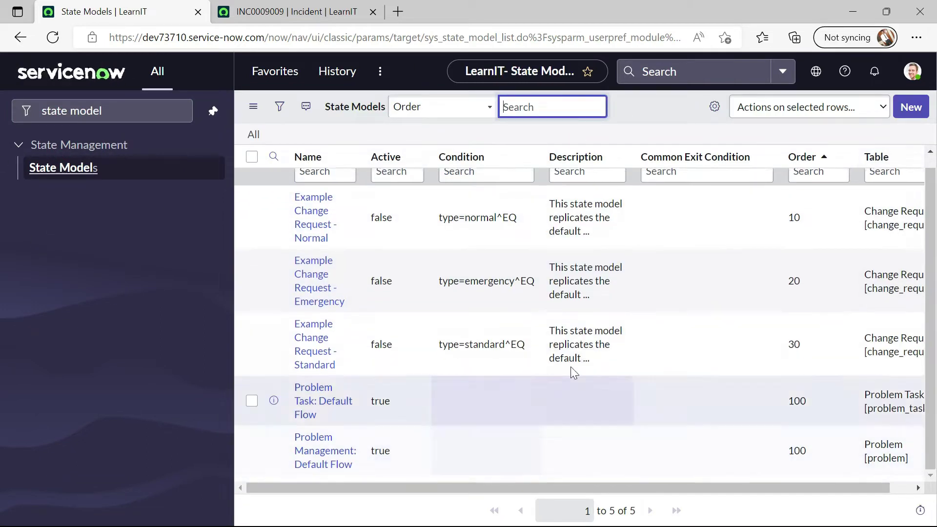
Step: Create and save a state model named "Incident State Transition" for the Incident [incident] table
{"action": "left_click", "coordinate": [912, 107]}
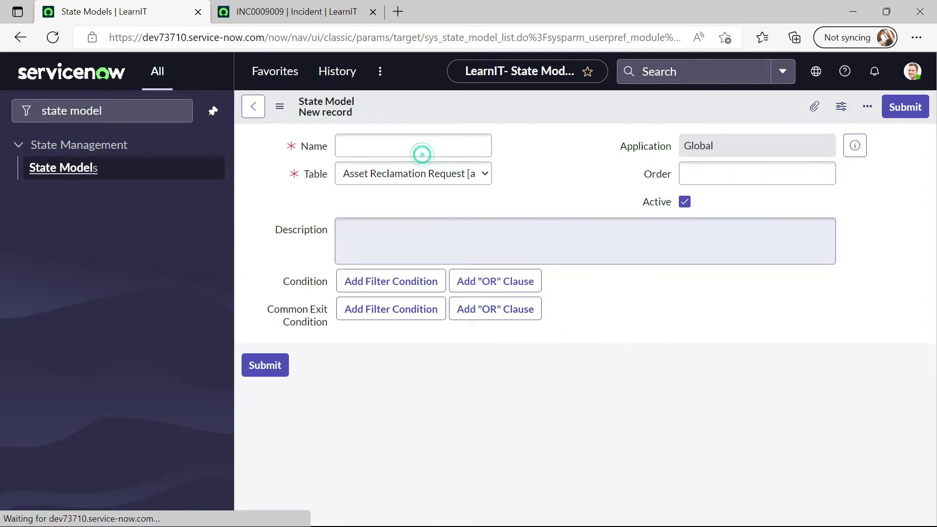
{"action": "left_click", "coordinate": [441, 146]}
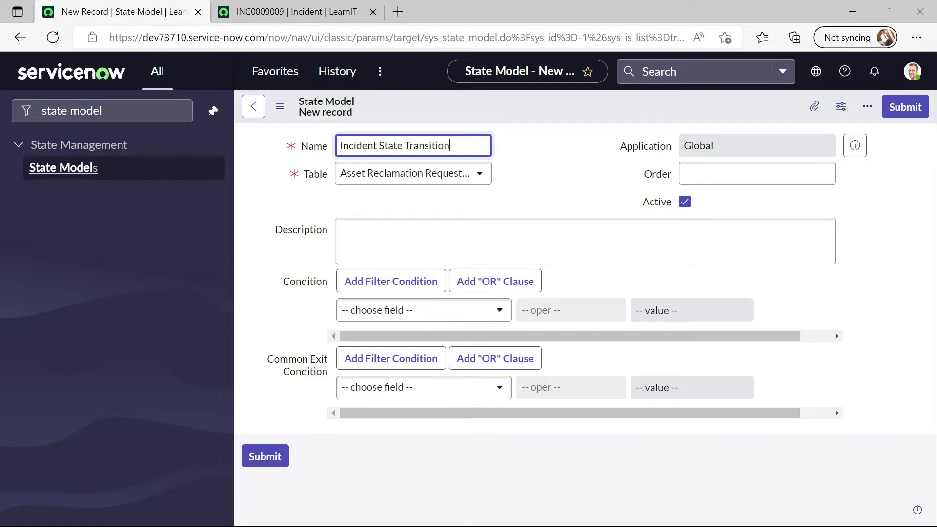
{"action": "left_click", "coordinate": [456, 172]}
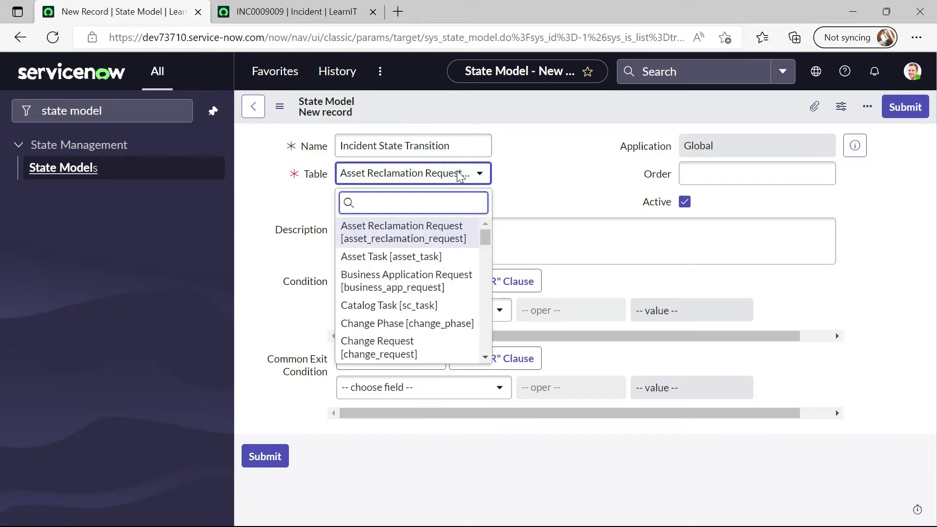
{"action": "type", "text": "indident"}
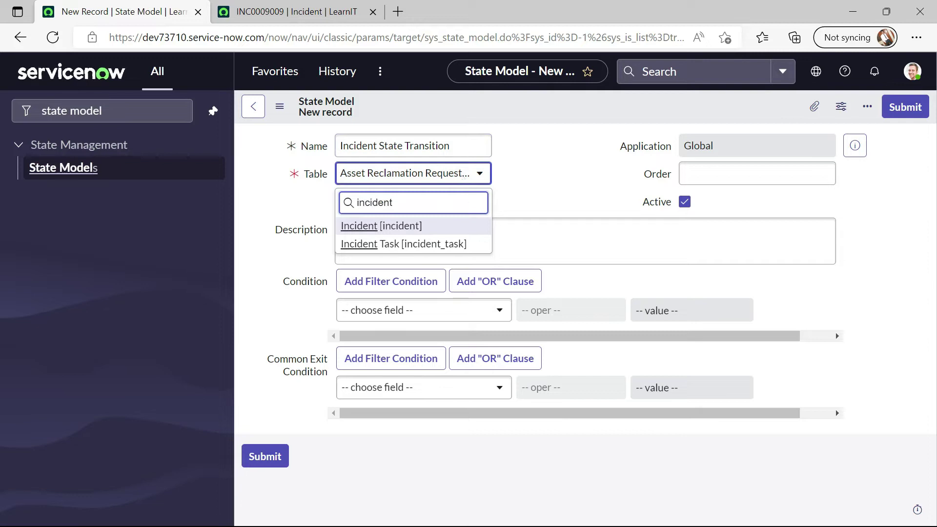
{"action": "left_click", "coordinate": [414, 228]}
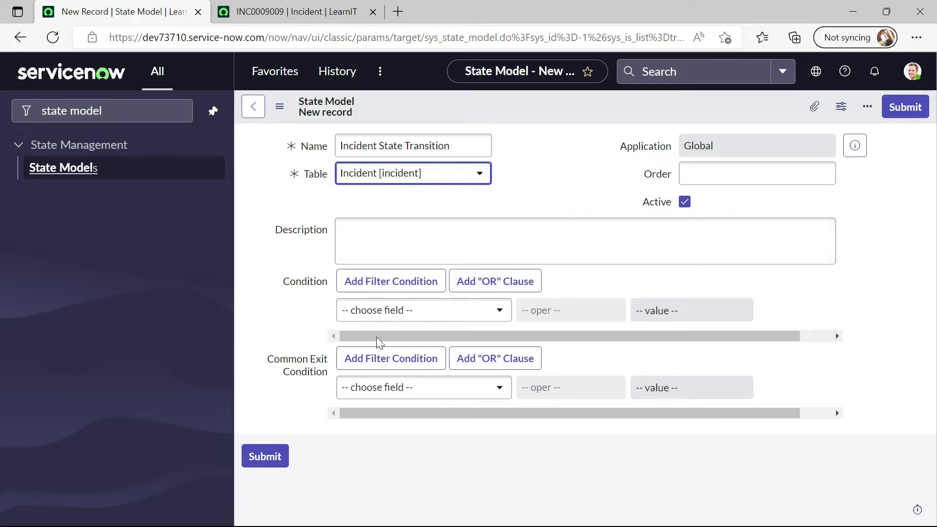
{"action": "right_click", "coordinate": [507, 116]}
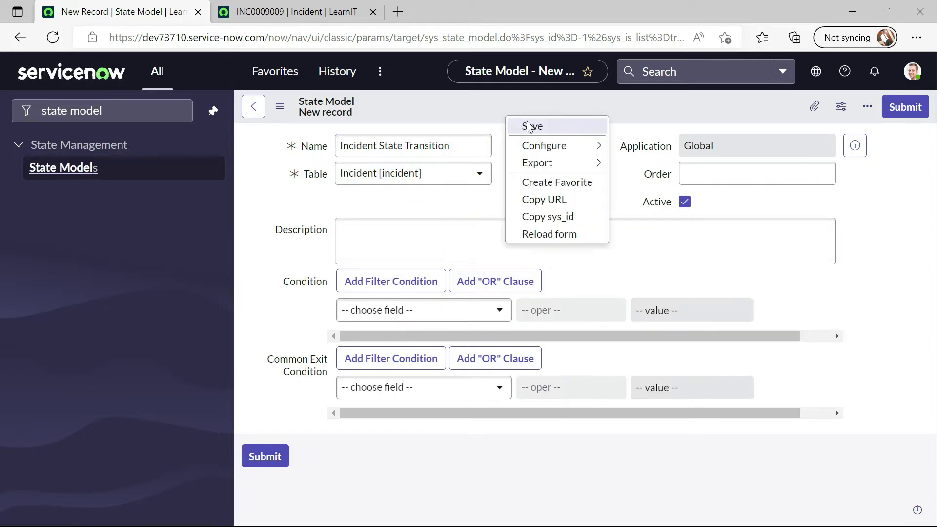
{"action": "left_click", "coordinate": [529, 126]}
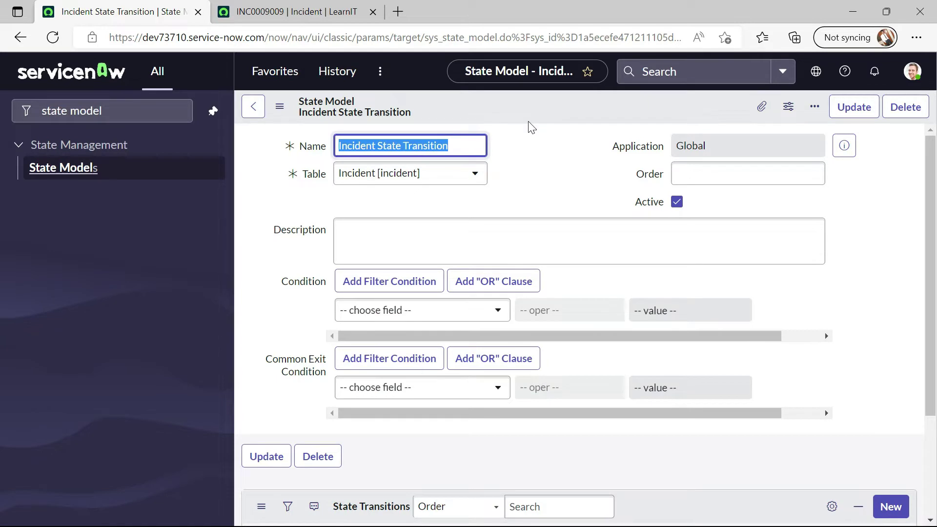
Step: Start a new state transition record under the Incident State Transition model and set its state to In Progress
{"action": "scroll", "coordinate": [488, 317], "scroll_direction": "down", "scroll_amount": 3}
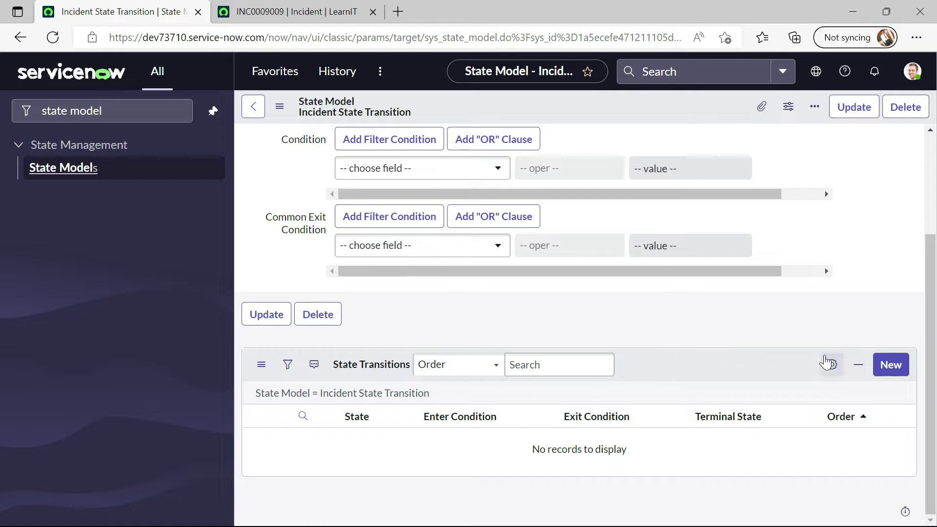
{"action": "left_click", "coordinate": [890, 365]}
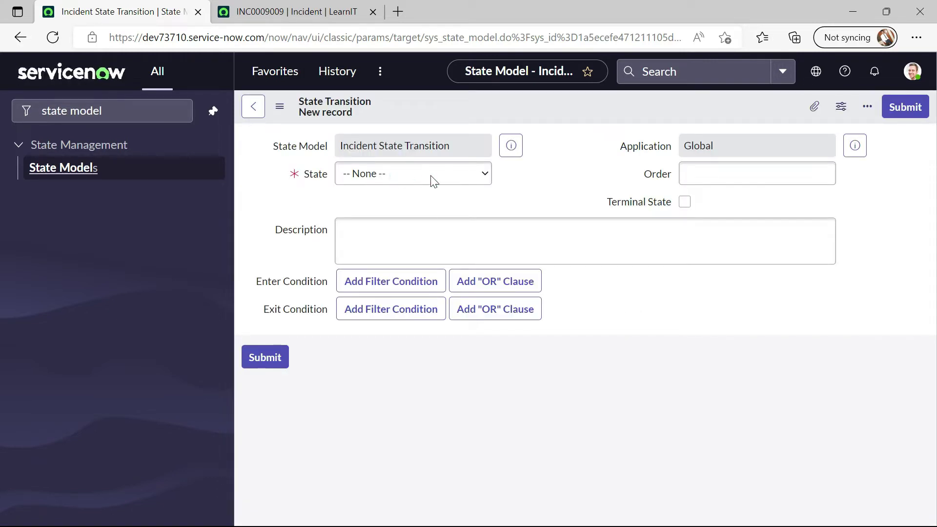
{"action": "left_click", "coordinate": [448, 181]}
{"action": "left_click", "coordinate": [448, 181]}
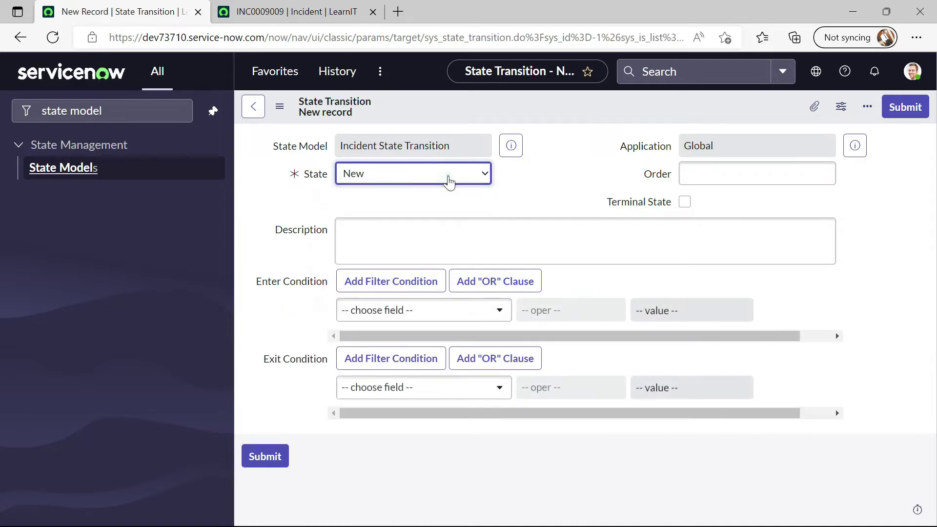
{"action": "left_click", "coordinate": [448, 181]}
{"action": "left_click", "coordinate": [403, 207]}
{"action": "left_click", "coordinate": [397, 185]}
{"action": "left_click", "coordinate": [398, 186]}
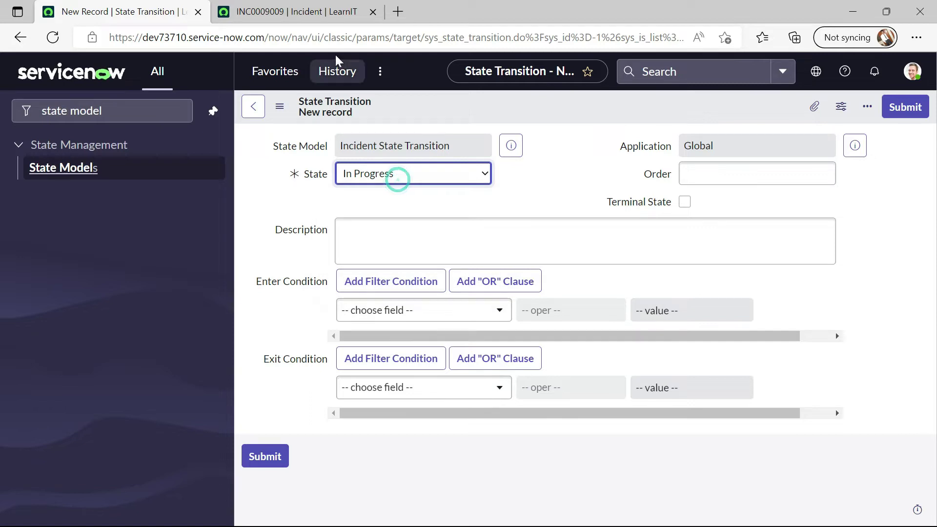
Step: Review the State choices on the open incident in the other tab, and return to the new state transition record
{"action": "key", "text": "ctrl+Tab"}
{"action": "left_click", "coordinate": [657, 183]}
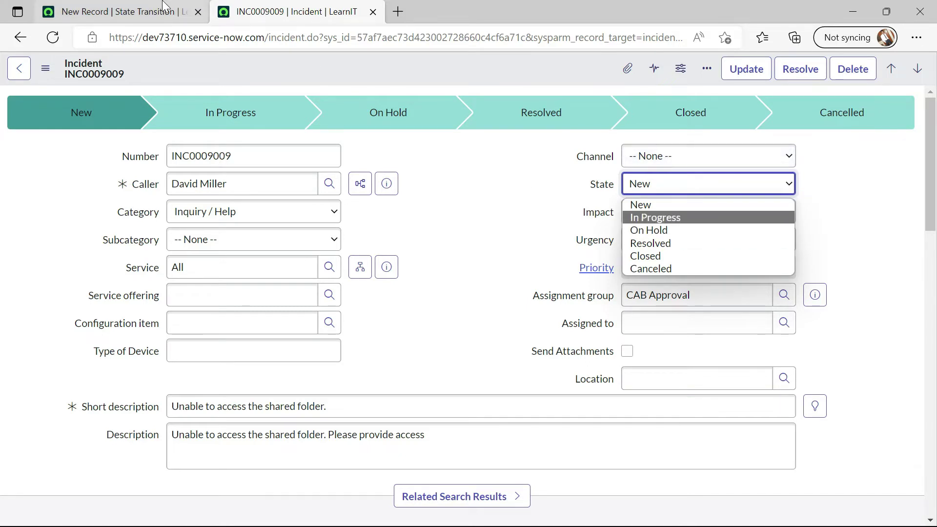
{"action": "left_click", "coordinate": [120, 11]}
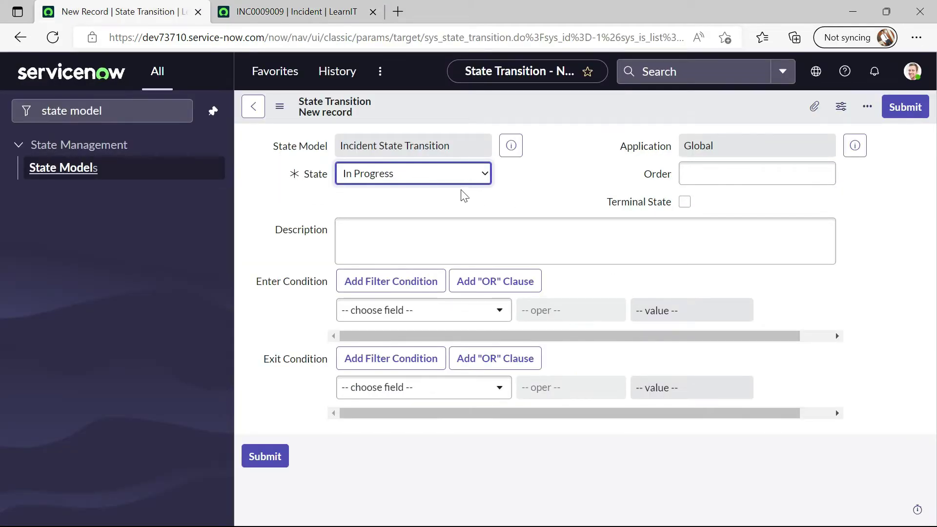
Step: Define the transition's enter condition as State is one of New, In Progress and On Hold
{"action": "left_click", "coordinate": [470, 311]}
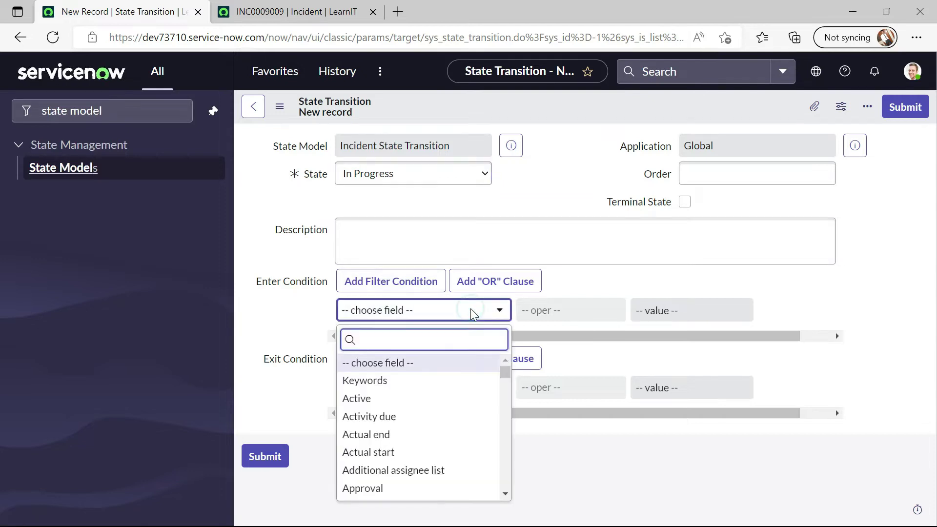
{"action": "type", "text": "stt"}
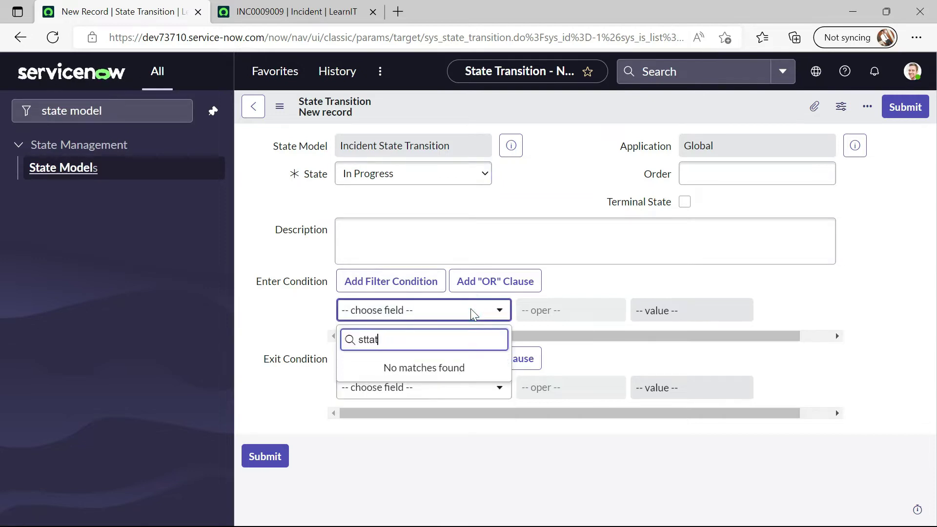
{"action": "type", "text": "at"}
{"action": "key", "text": "BackSpace"}
{"action": "key", "text": "BackSpace"}
{"action": "key", "text": "BackSpace"}
{"action": "type", "text": "ate"}
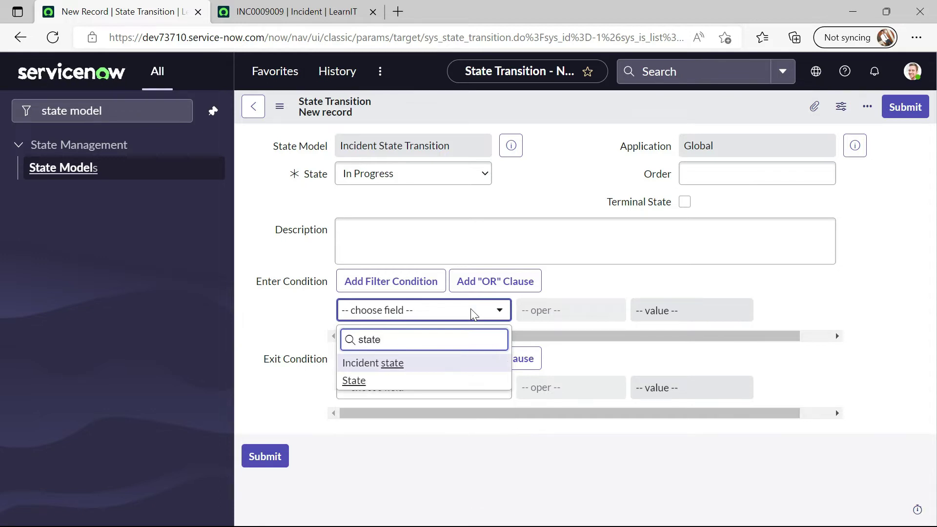
{"action": "left_click", "coordinate": [354, 381]}
{"action": "left_click", "coordinate": [558, 310]}
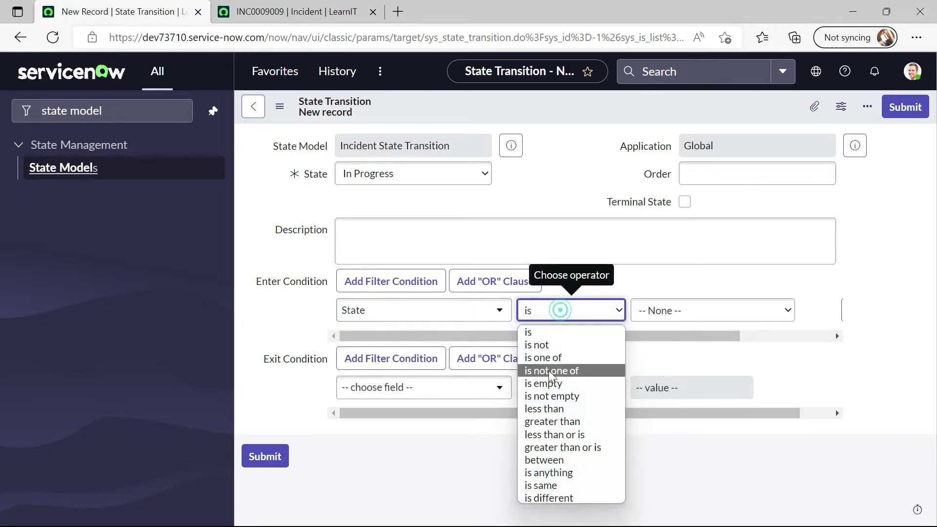
{"action": "left_click", "coordinate": [555, 355]}
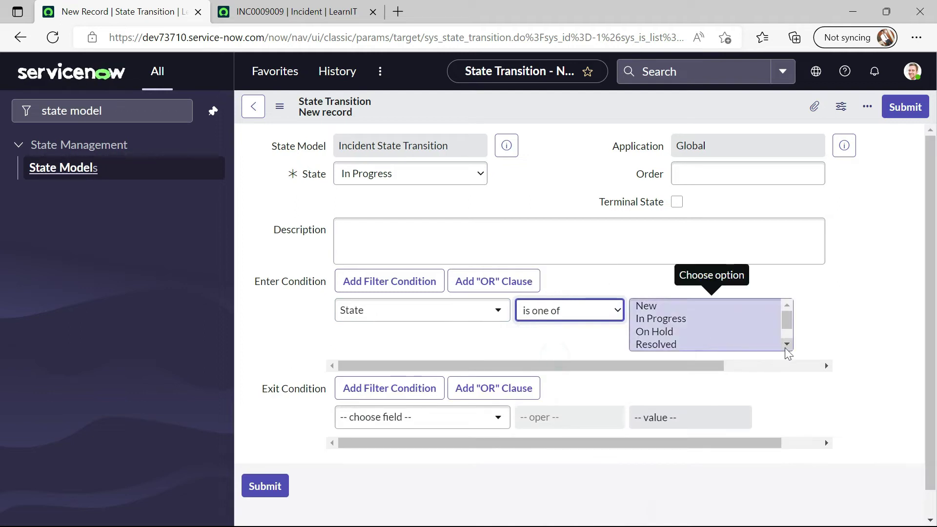
{"action": "left_click", "coordinate": [653, 309]}
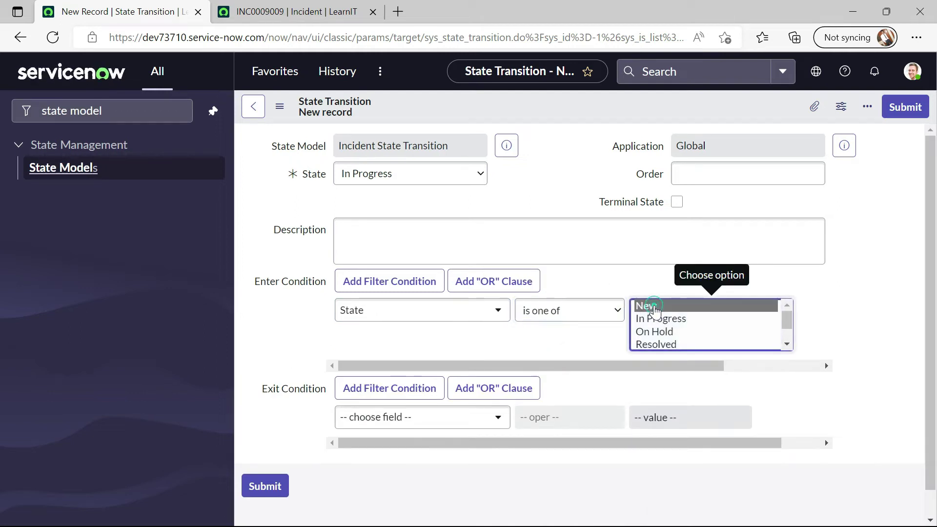
{"action": "left_click", "coordinate": [672, 332], "text": "shift"}
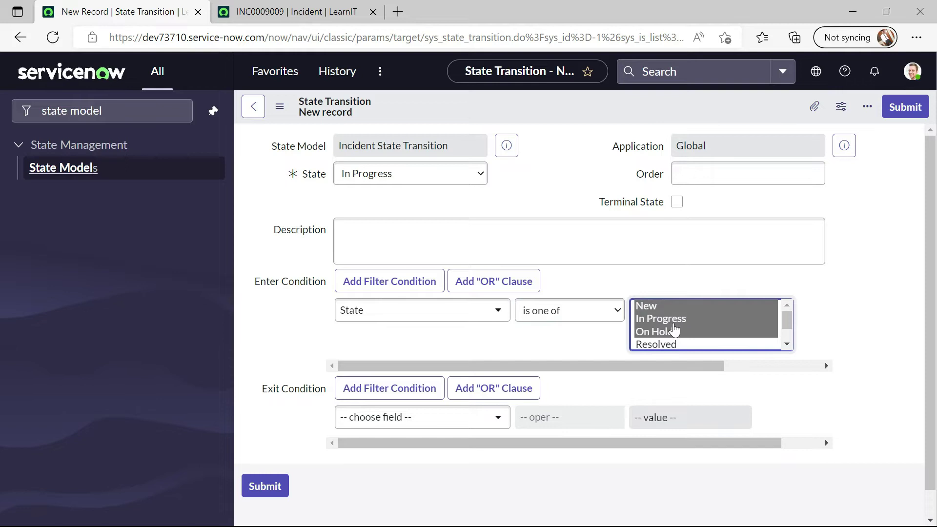
Step: Remove In Progress from the enter condition so State is one of New and On Hold, and submit the In Progress transition
{"action": "left_click", "coordinate": [672, 320], "text": "ctrl"}
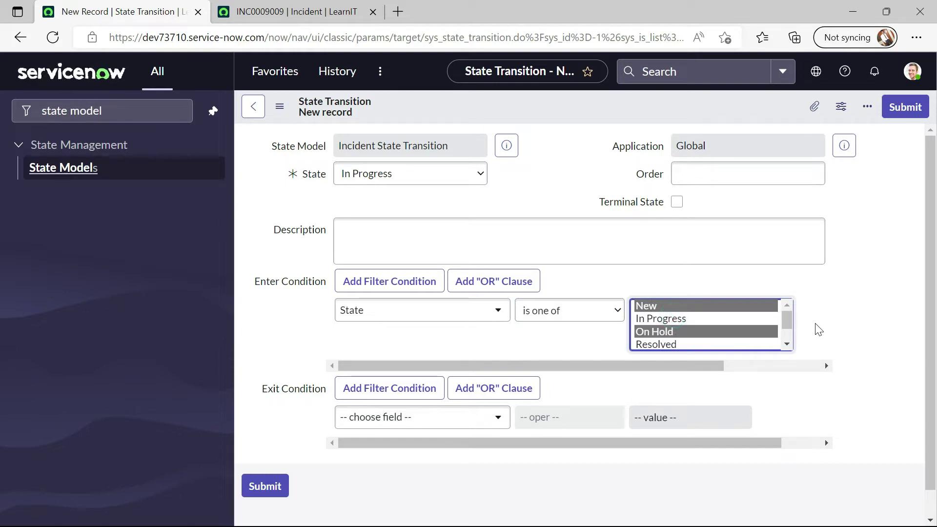
{"action": "left_click", "coordinate": [914, 108]}
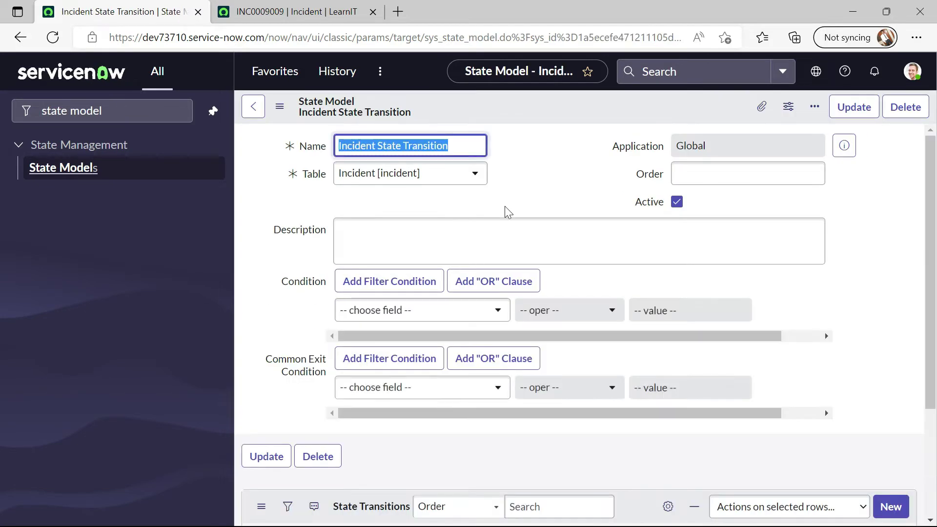
Step: Switch to the open incident in the other tab, reload its form, and check which State choices it offers
{"action": "left_click", "coordinate": [292, 12]}
{"action": "right_click", "coordinate": [413, 67]}
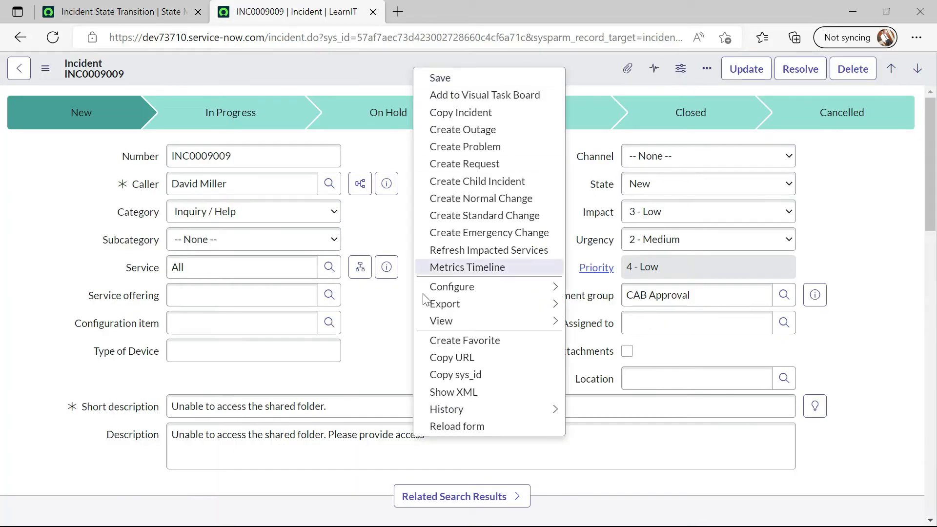
{"action": "left_click", "coordinate": [470, 425]}
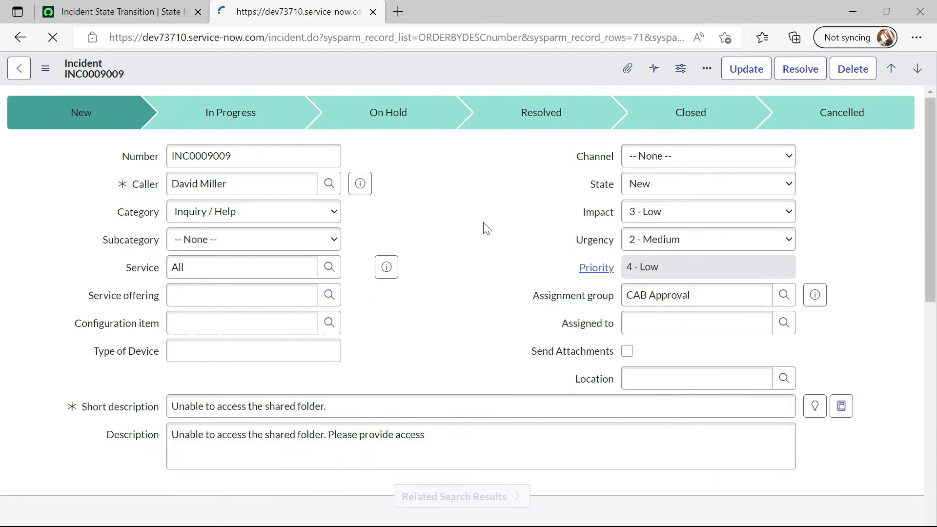
{"action": "left_click", "coordinate": [657, 190]}
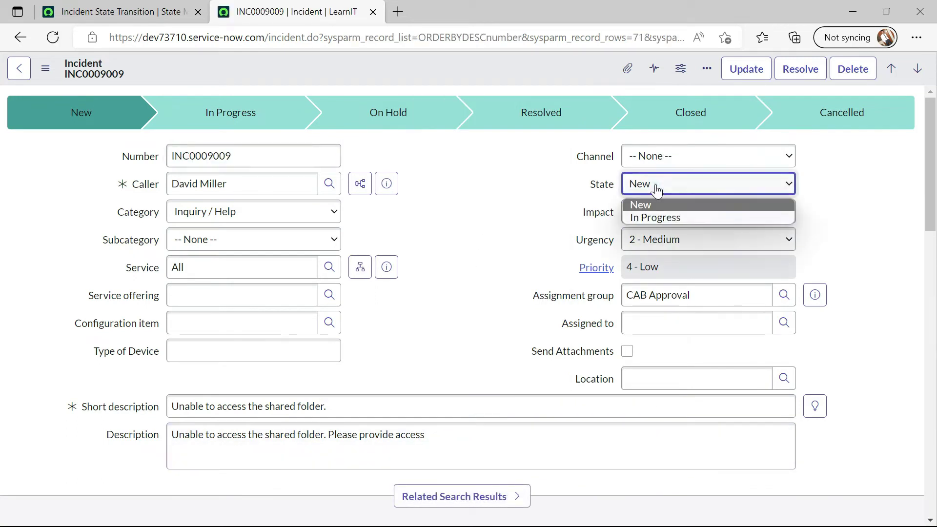
{"action": "left_click", "coordinate": [654, 184]}
{"action": "left_click", "coordinate": [419, 263]}
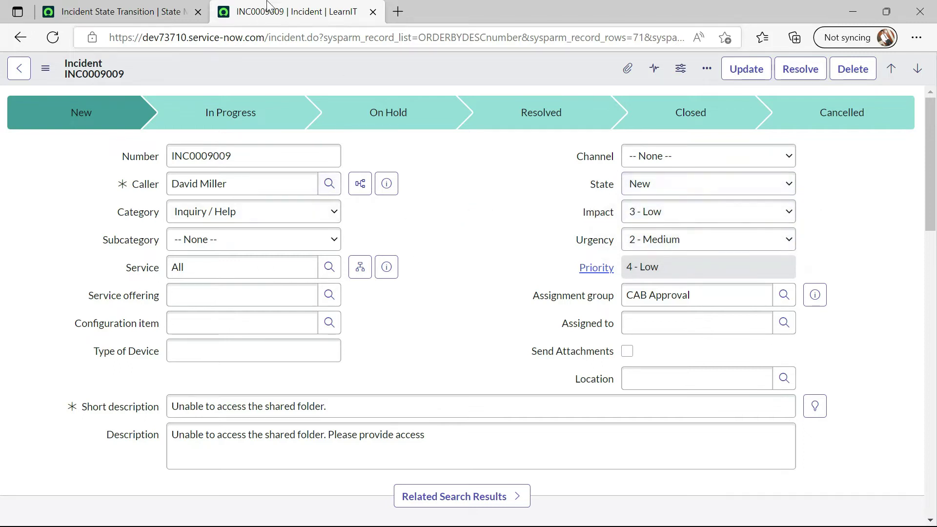
Step: Set the incident's State to In Progress and save the record without leaving the form
{"action": "left_click", "coordinate": [645, 184]}
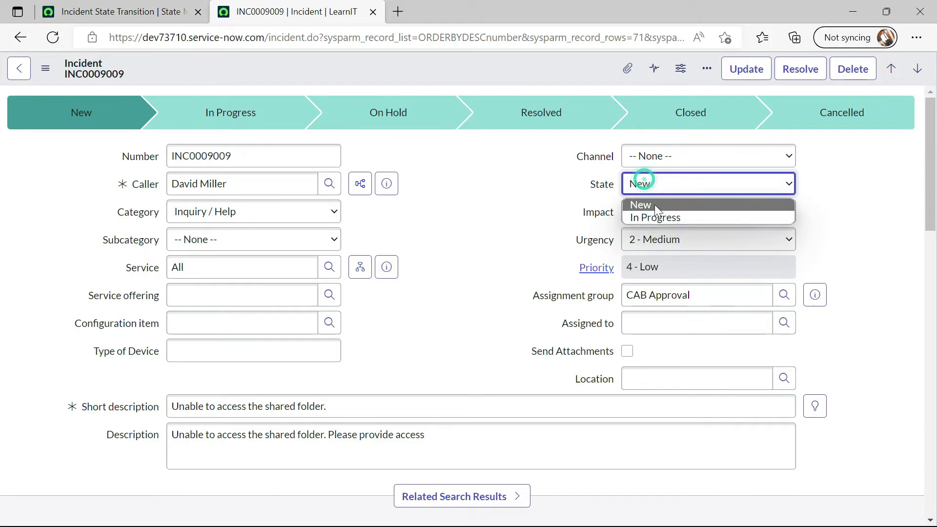
{"action": "left_click", "coordinate": [657, 217]}
{"action": "right_click", "coordinate": [428, 74]}
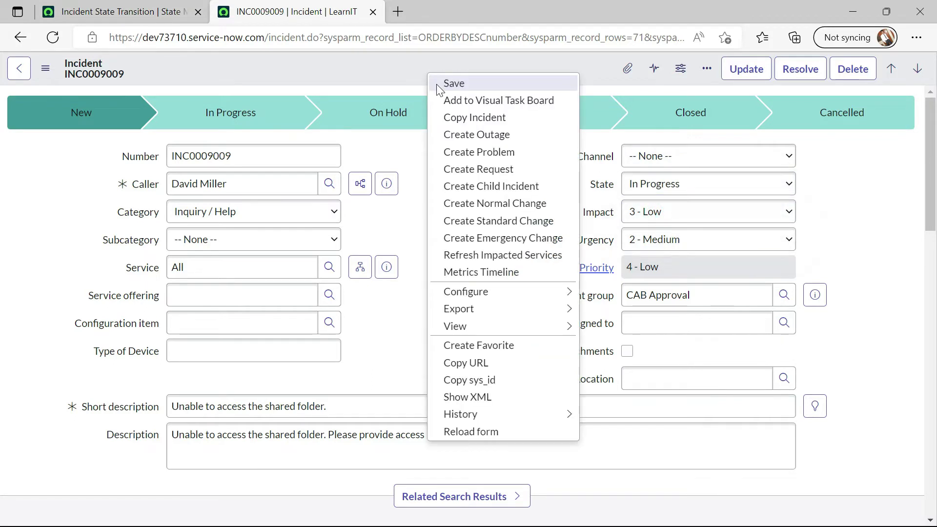
{"action": "left_click", "coordinate": [435, 83]}
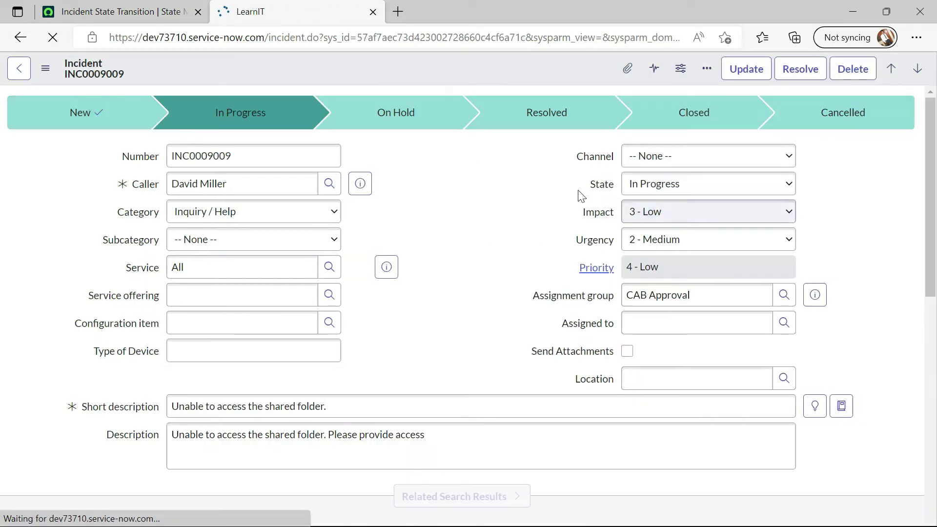
Step: Check which State choices the saved incident offers while it is In Progress
{"action": "left_click", "coordinate": [643, 185]}
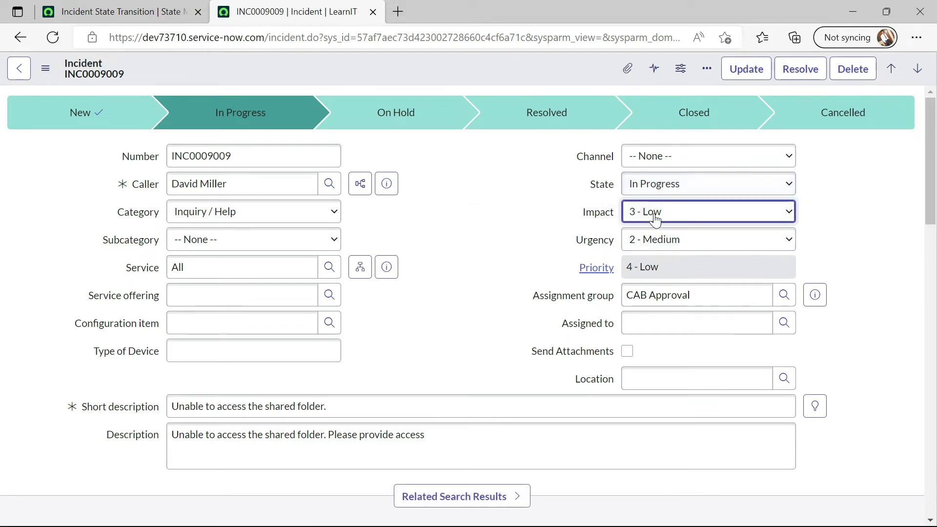
{"action": "left_click", "coordinate": [655, 186]}
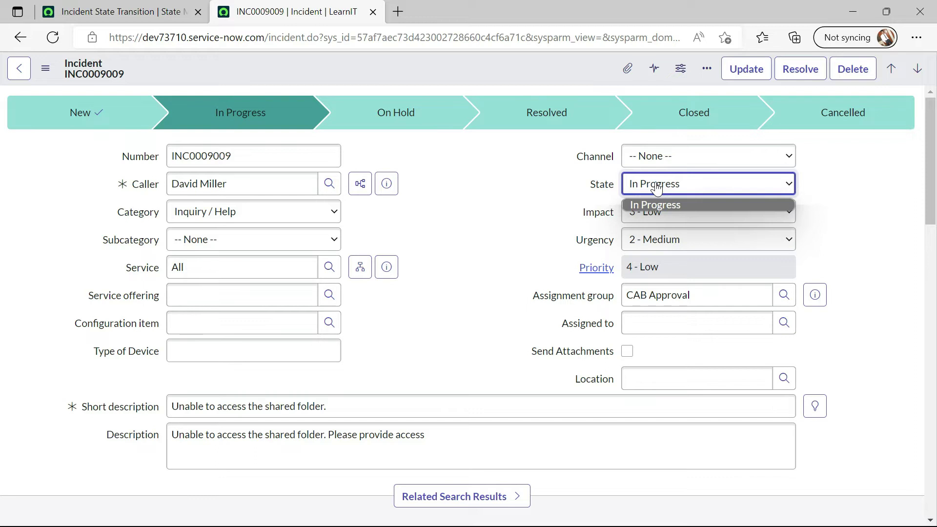
{"action": "left_click", "coordinate": [524, 181]}
Step: Return to the Incident State Transition model, start a new state transition record, and set its state to On Hold
{"action": "key", "text": "ctrl+shift+Tab"}
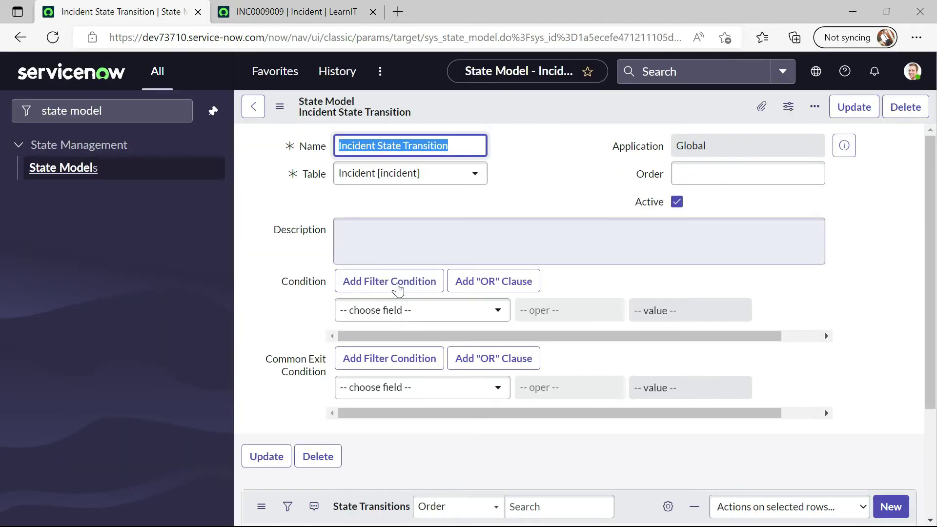
{"action": "scroll", "coordinate": [383, 274], "scroll_direction": "down", "scroll_amount": 3}
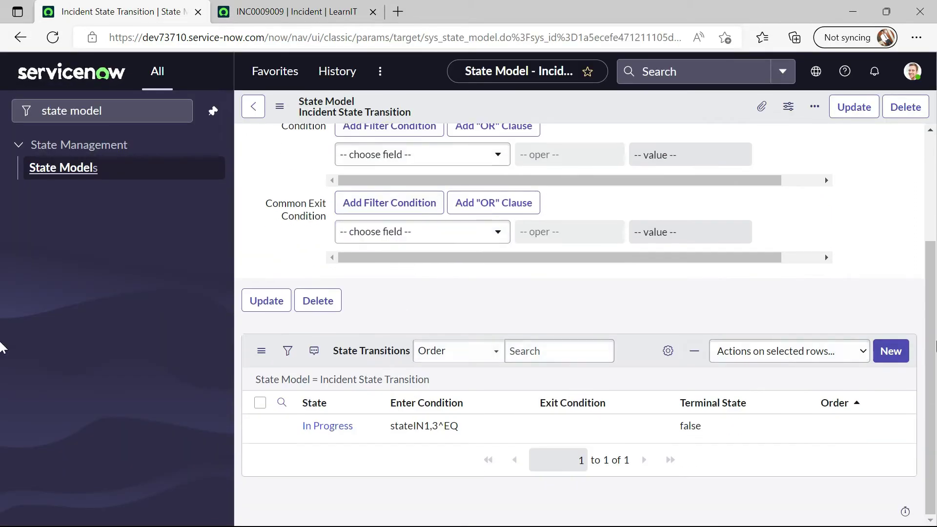
{"action": "left_click", "coordinate": [891, 352]}
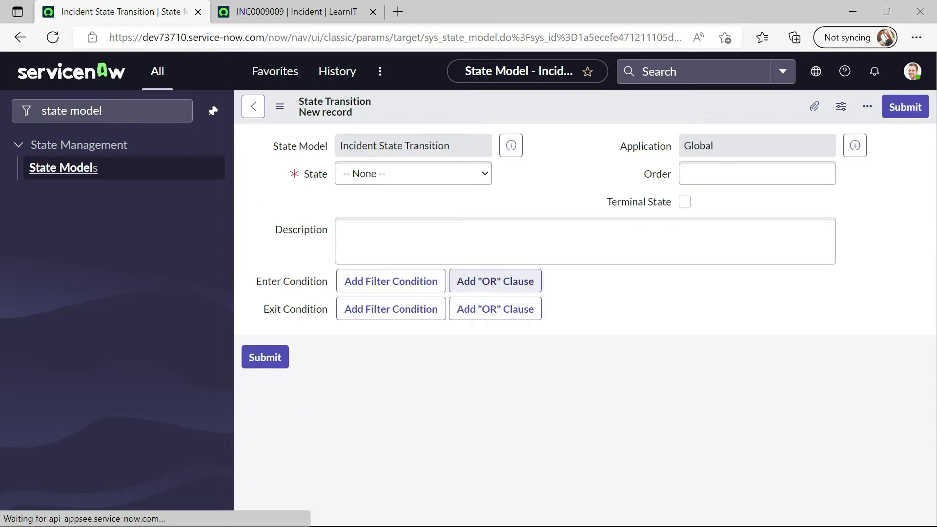
{"action": "left_click", "coordinate": [412, 177]}
{"action": "left_click", "coordinate": [367, 216]}
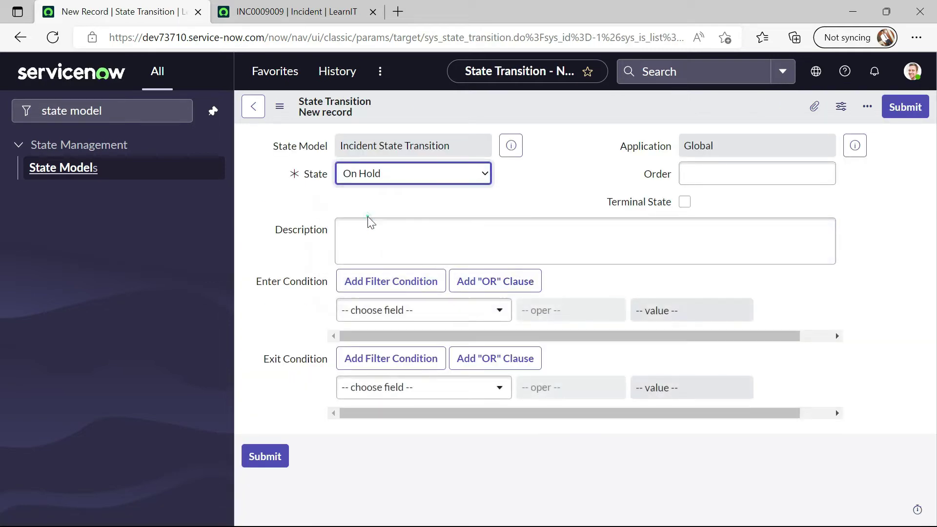
{"action": "left_click", "coordinate": [385, 179]}
{"action": "left_click", "coordinate": [386, 181]}
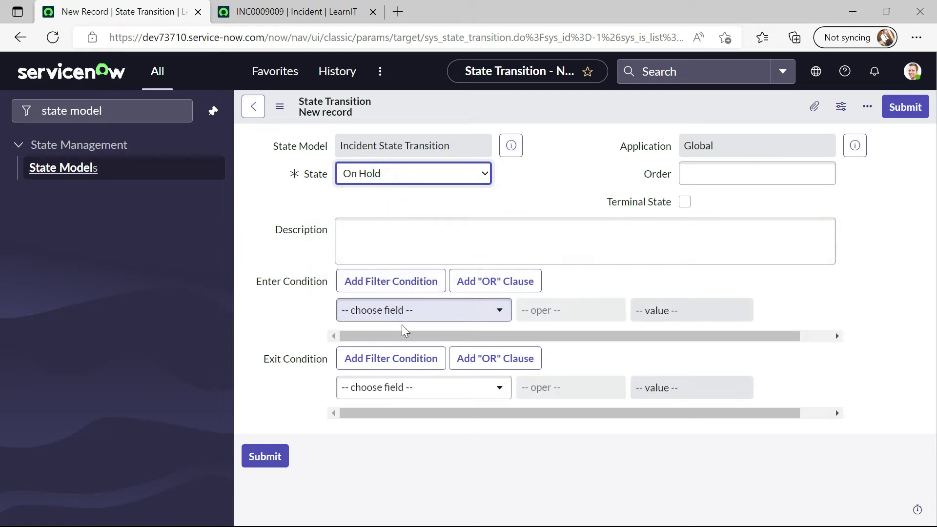
Step: Define the On Hold transition's enter condition as State is In Progress, and submit the record
{"action": "left_click", "coordinate": [445, 312]}
{"action": "type", "text": "in"}
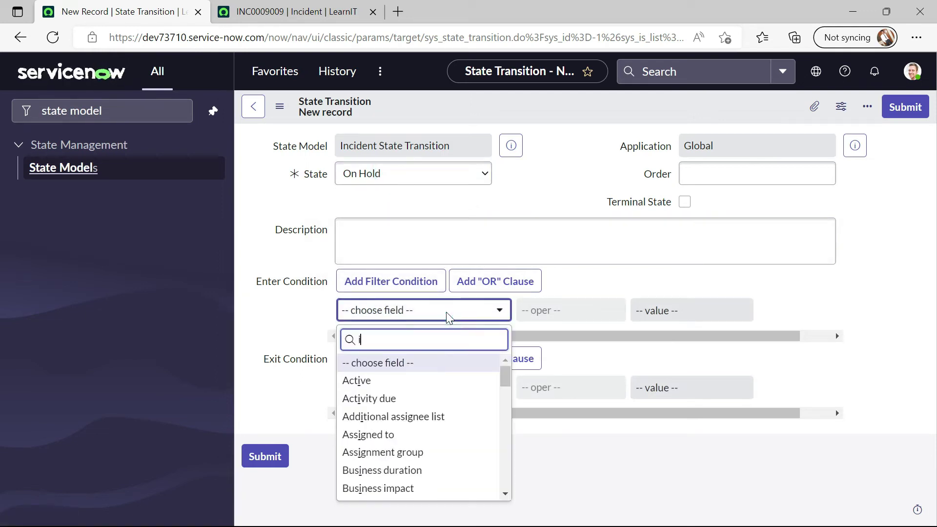
{"action": "key", "text": "BackSpace"}
{"action": "key", "text": "BackSpace"}
{"action": "type", "text": "state"}
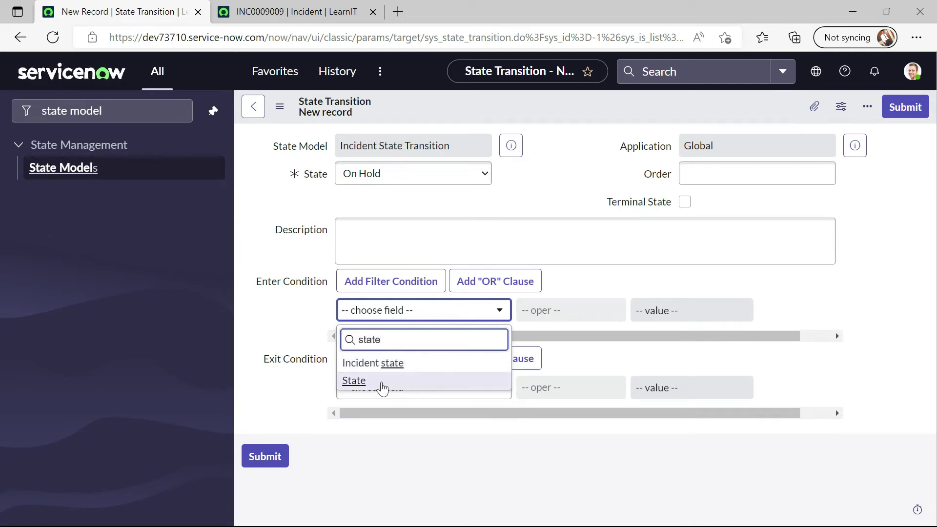
{"action": "left_click", "coordinate": [353, 381]}
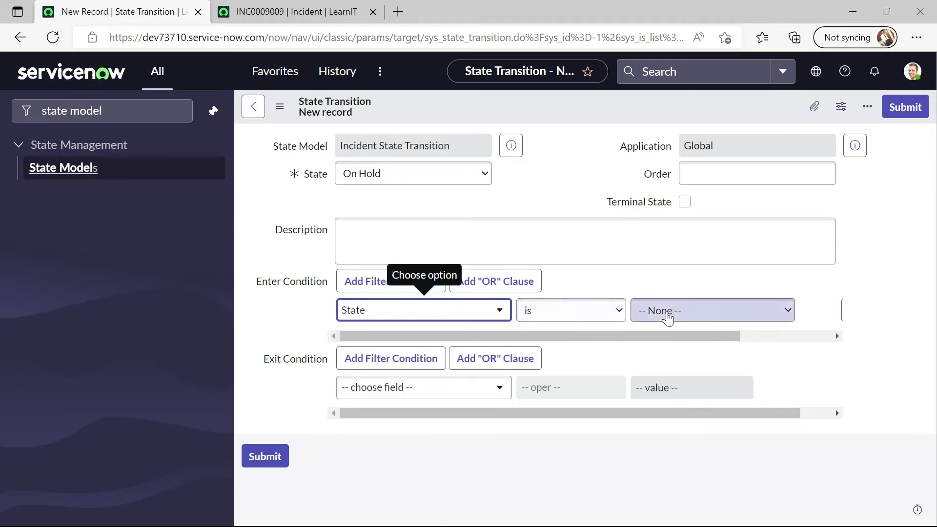
{"action": "left_click", "coordinate": [657, 310]}
{"action": "left_click", "coordinate": [677, 357]}
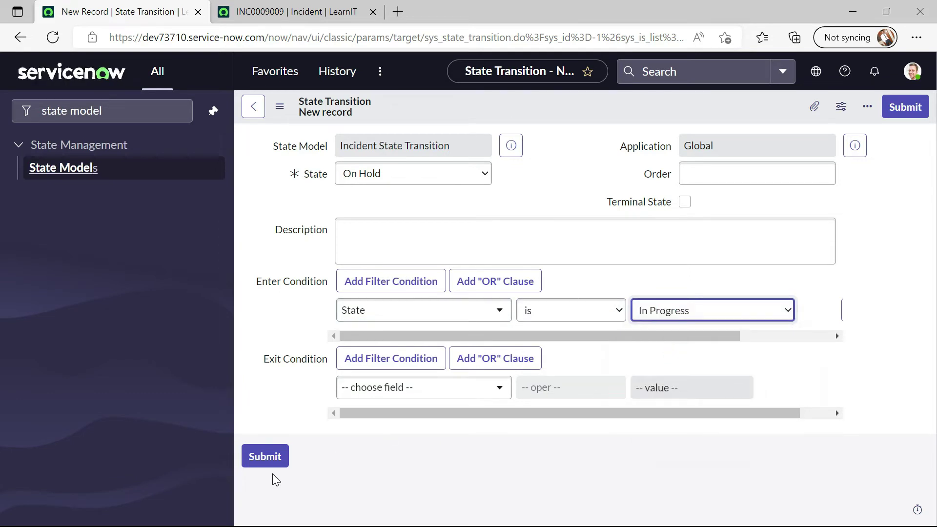
{"action": "left_click", "coordinate": [265, 456]}
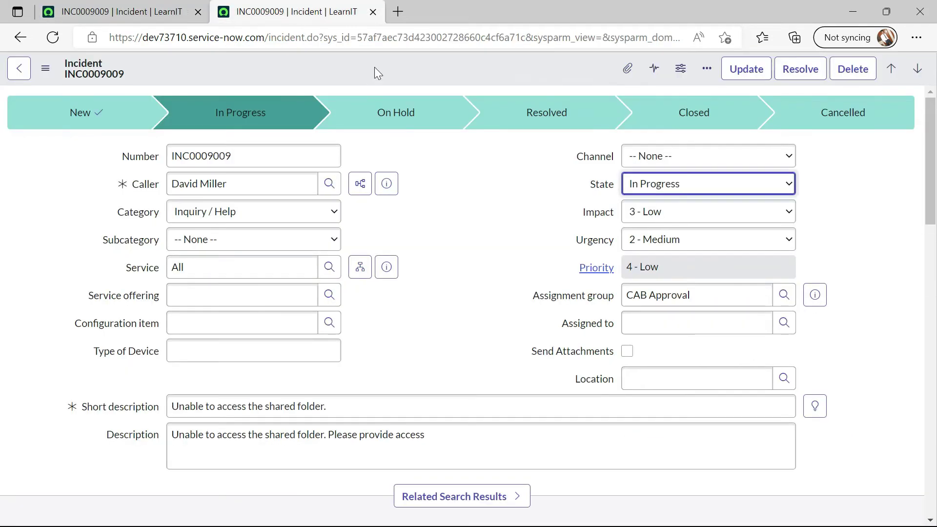
Step: Reload the incident form, set State to On Hold with the on hold reason Awaiting Evidence, and save the incident
{"action": "right_click", "coordinate": [374, 68]}
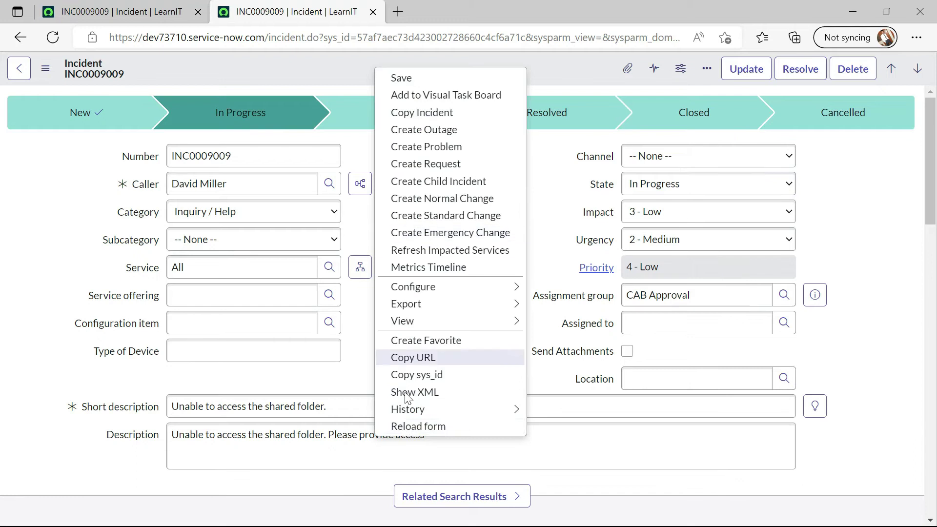
{"action": "left_click", "coordinate": [404, 425]}
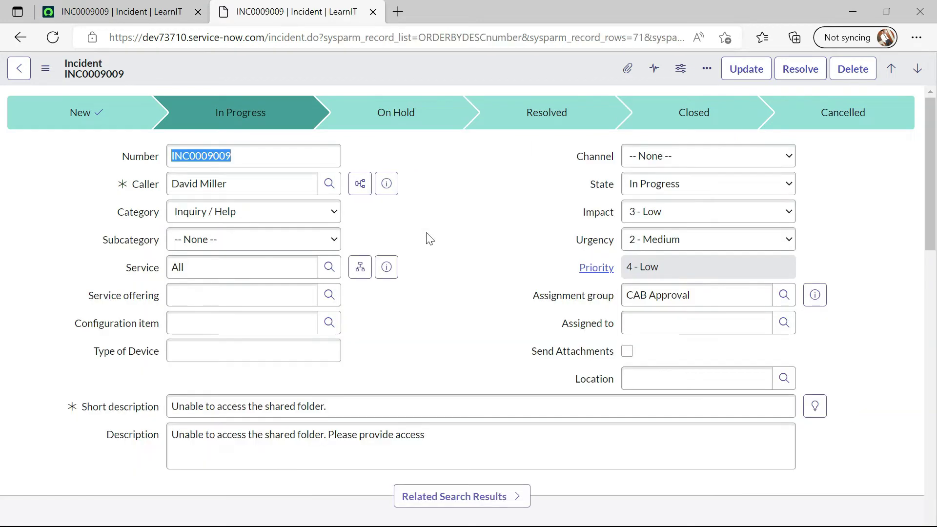
{"action": "left_click", "coordinate": [655, 188]}
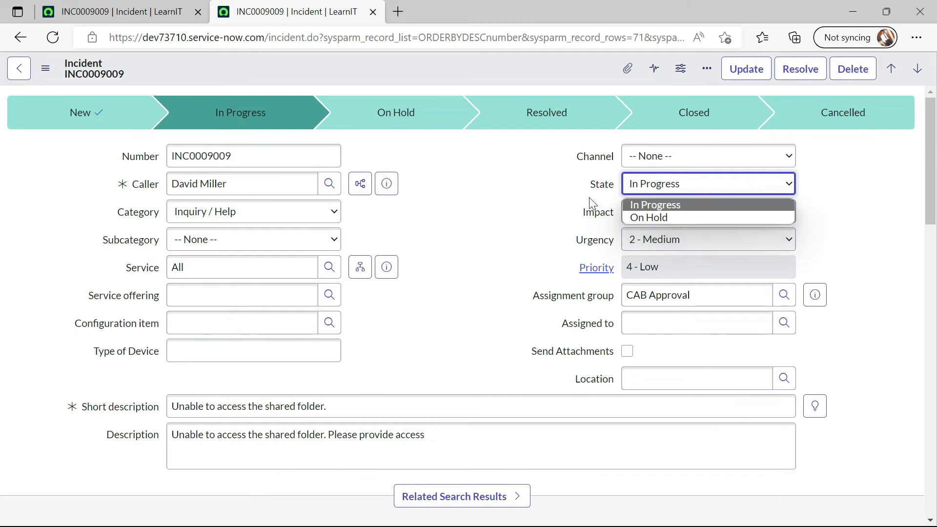
{"action": "left_click", "coordinate": [646, 221]}
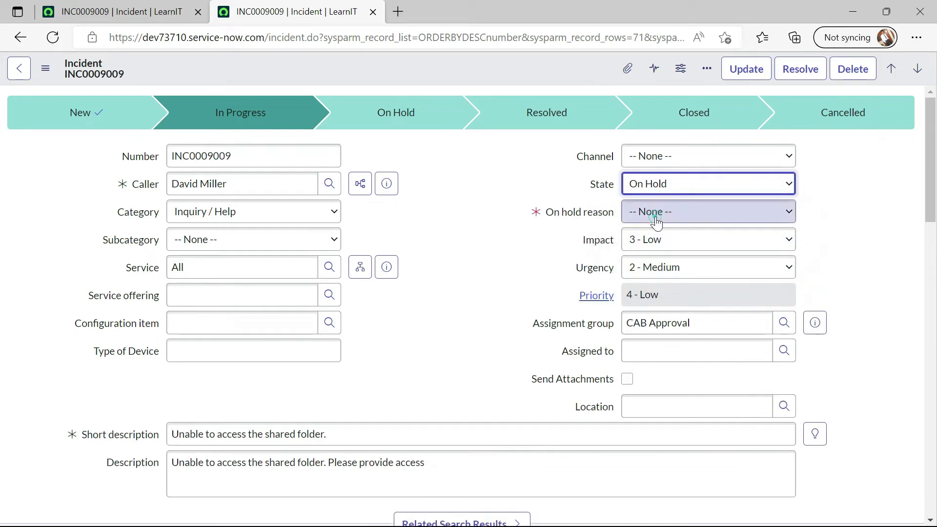
{"action": "left_click", "coordinate": [653, 211]}
{"action": "left_click", "coordinate": [671, 270]}
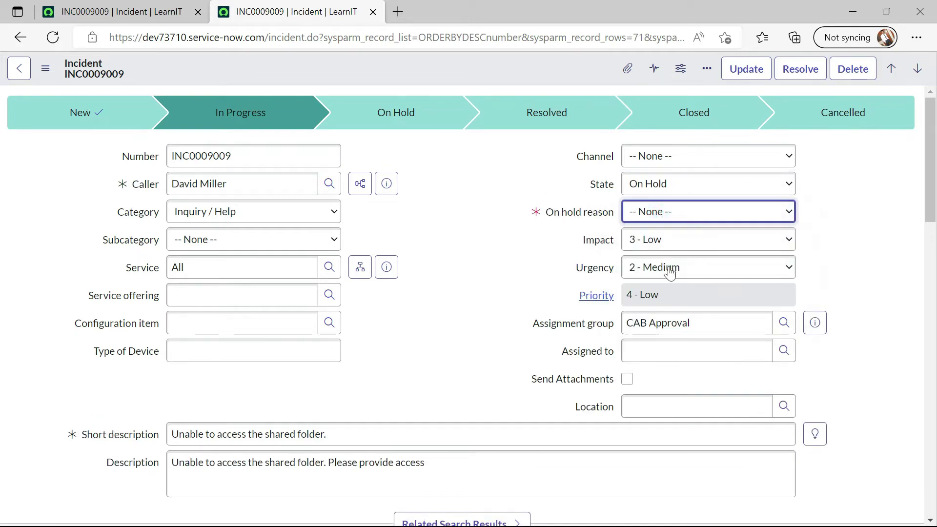
{"action": "right_click", "coordinate": [426, 84]}
{"action": "left_click", "coordinate": [434, 88]}
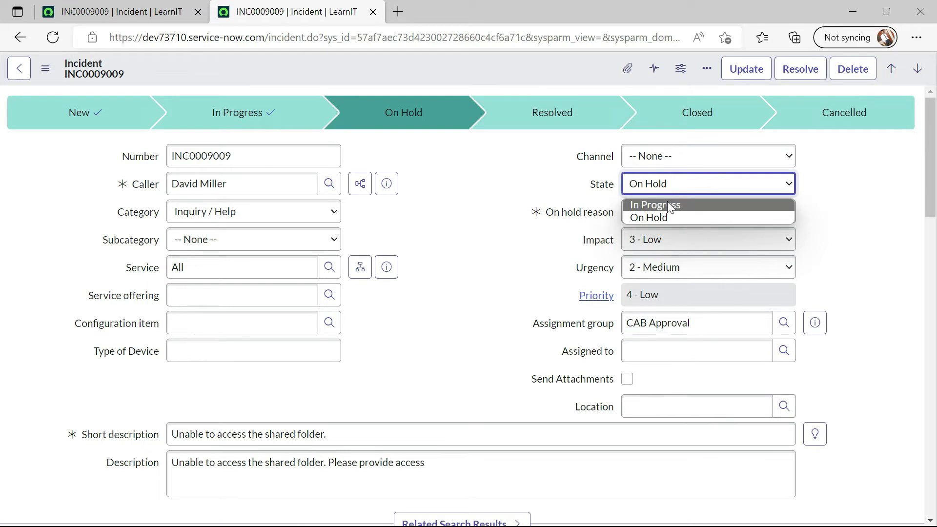
Step: Review the State choices offered from On Hold, set the incident's State back to In Progress, and save it
{"action": "left_click", "coordinate": [476, 180]}
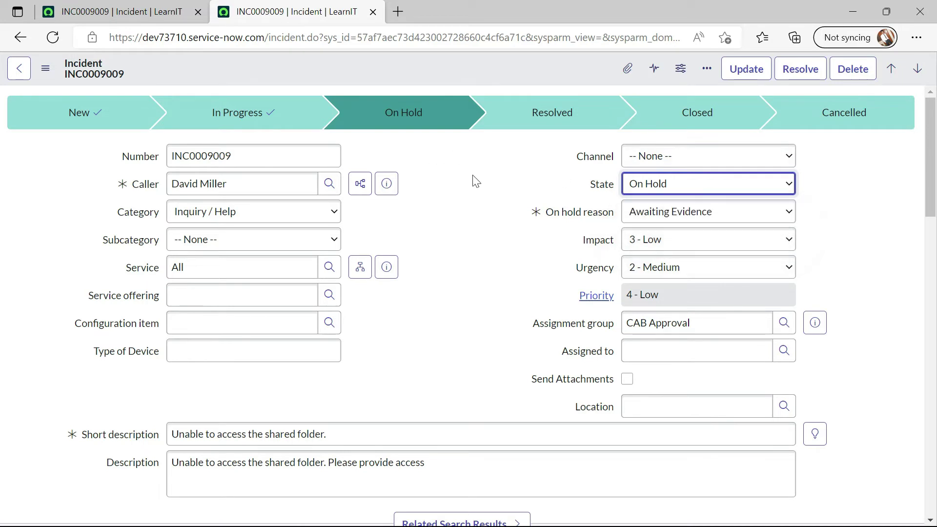
{"action": "left_click", "coordinate": [670, 194]}
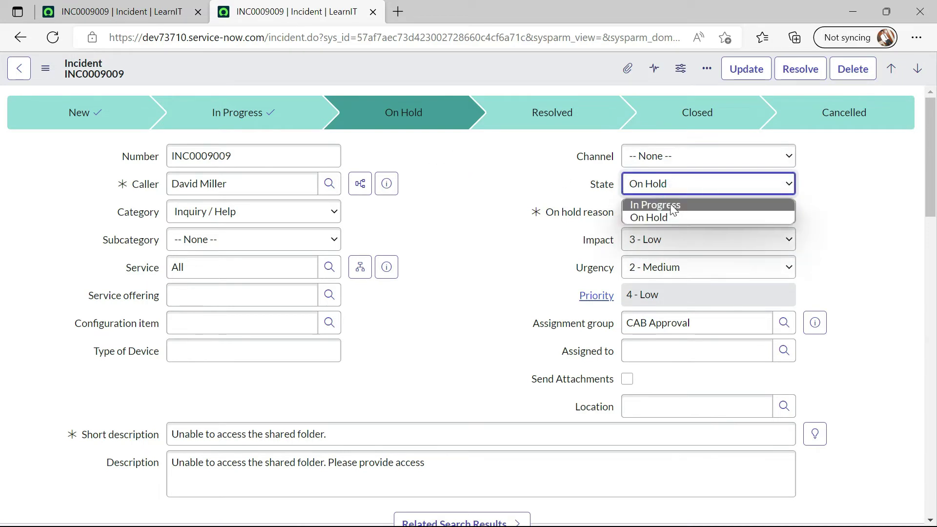
{"action": "left_click", "coordinate": [669, 203]}
{"action": "right_click", "coordinate": [412, 71]}
{"action": "left_click", "coordinate": [420, 79]}
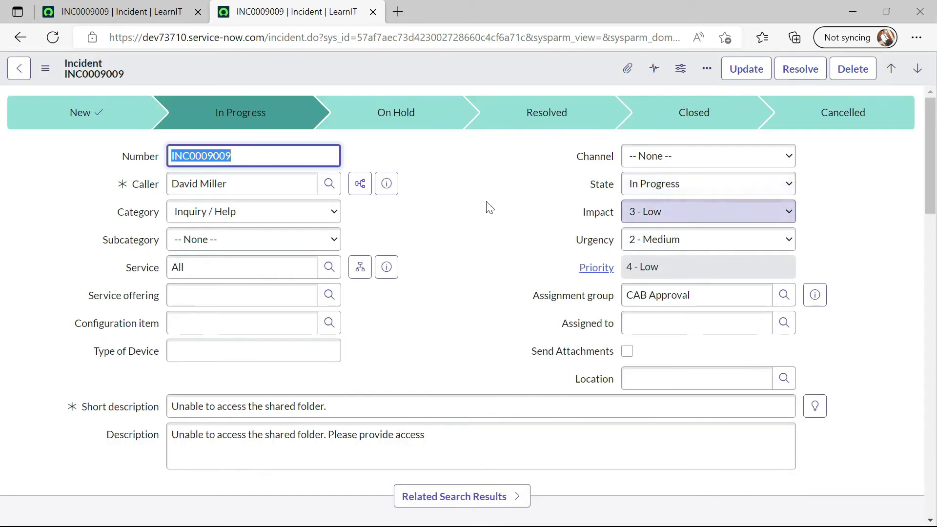
Step: Return to the Incident State Transition model, start a new state transition record, and set its state to Resolved
{"action": "left_click", "coordinate": [142, 5]}
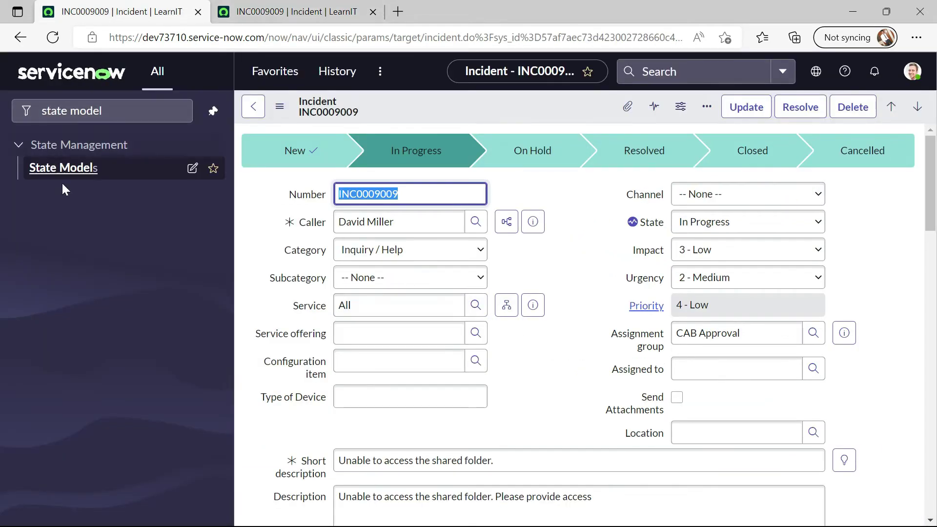
{"action": "left_click", "coordinate": [66, 168]}
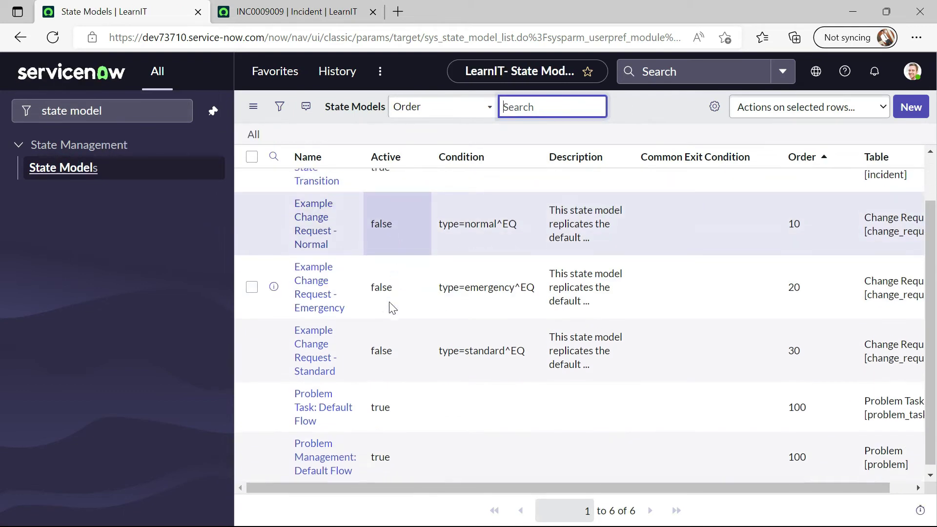
{"action": "left_click", "coordinate": [301, 230]}
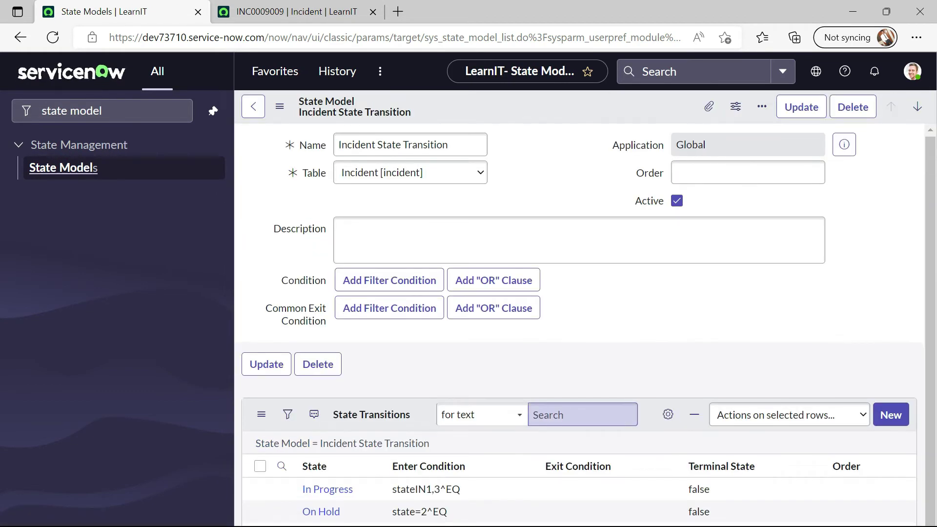
{"action": "scroll", "coordinate": [775, 381], "scroll_direction": "down", "scroll_amount": 4}
{"action": "left_click", "coordinate": [892, 331]}
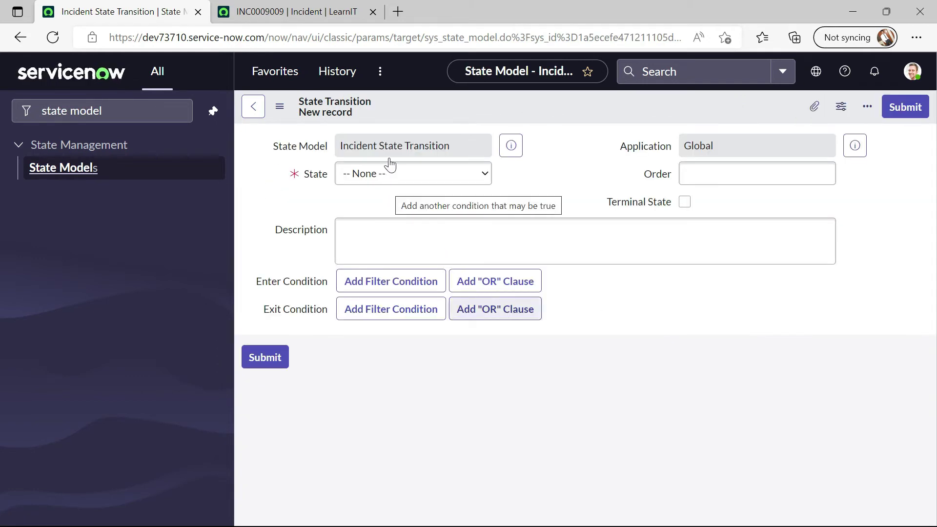
{"action": "left_click", "coordinate": [389, 157]}
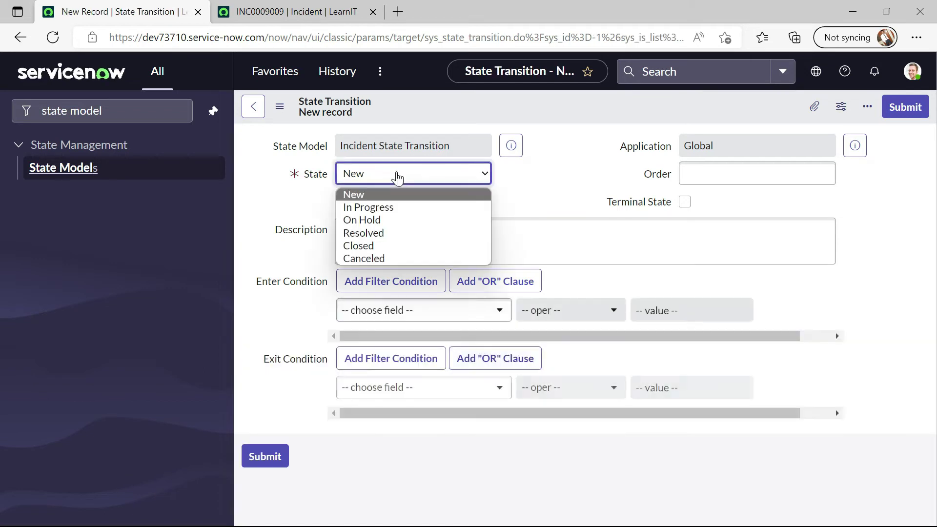
{"action": "left_click", "coordinate": [377, 234]}
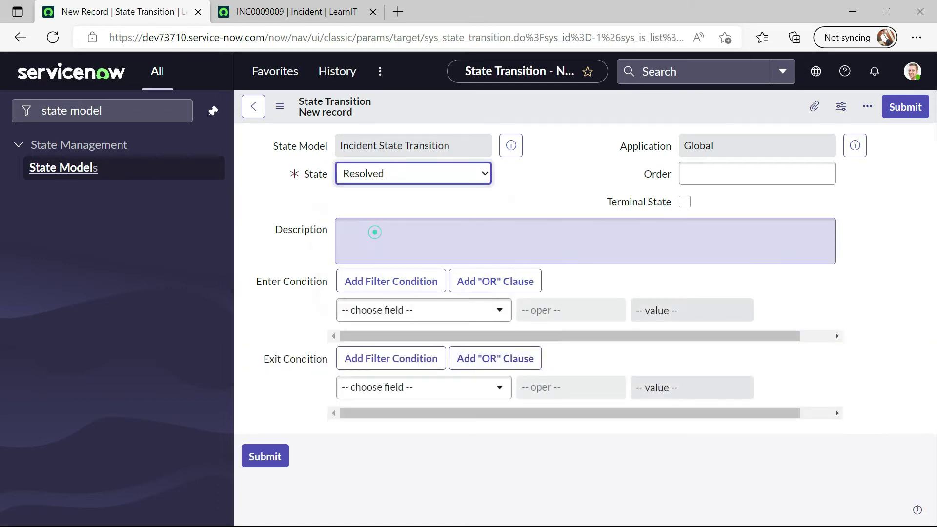
{"action": "left_click", "coordinate": [406, 183]}
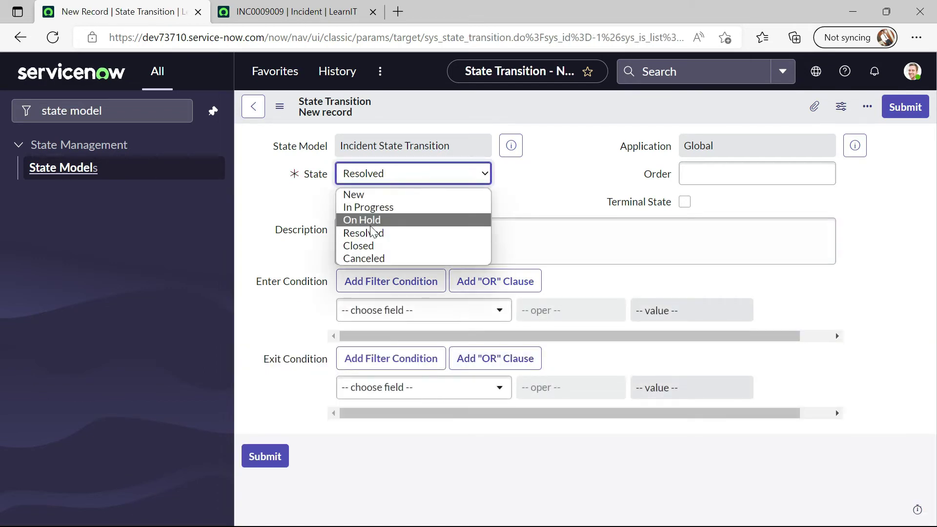
{"action": "left_click", "coordinate": [577, 195]}
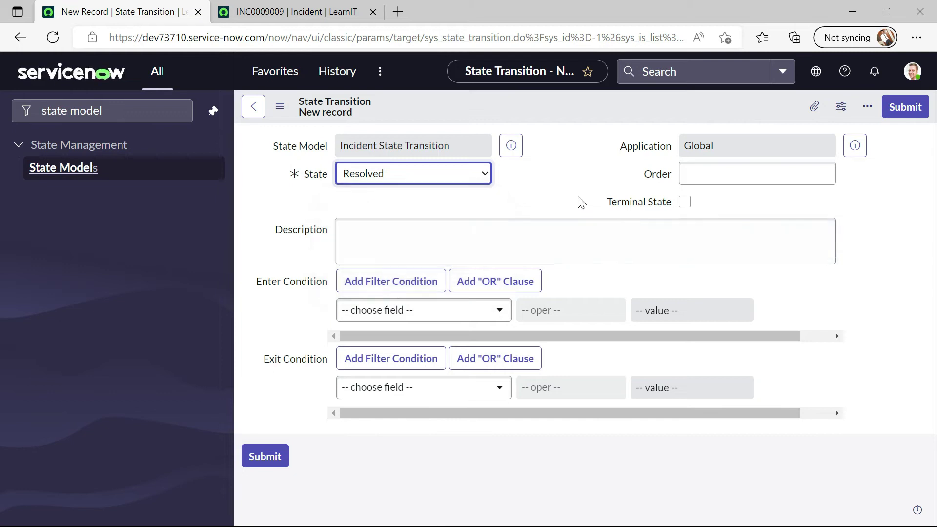
Step: Define the Resolved transition's enter condition as State is In Progress, and save the record
{"action": "left_click", "coordinate": [440, 317]}
{"action": "type", "text": "state"}
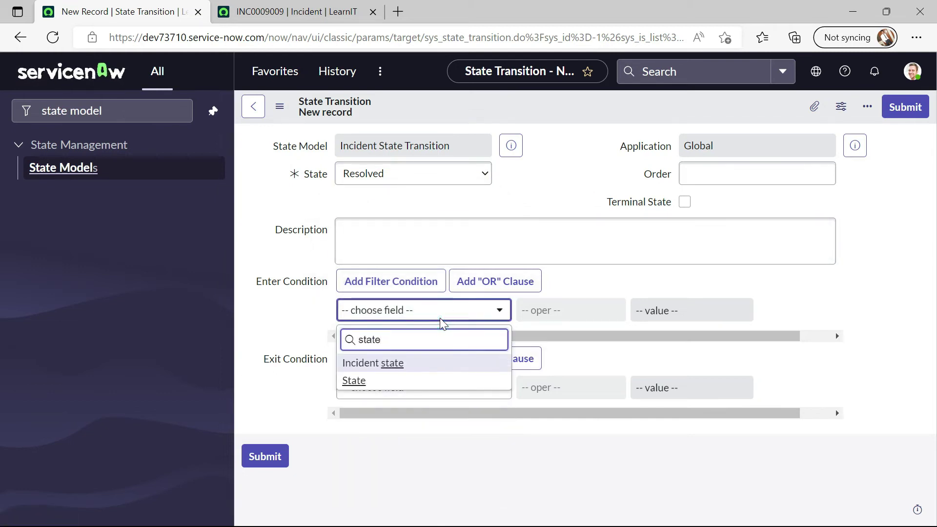
{"action": "key", "text": "Down"}
{"action": "key", "text": "Return"}
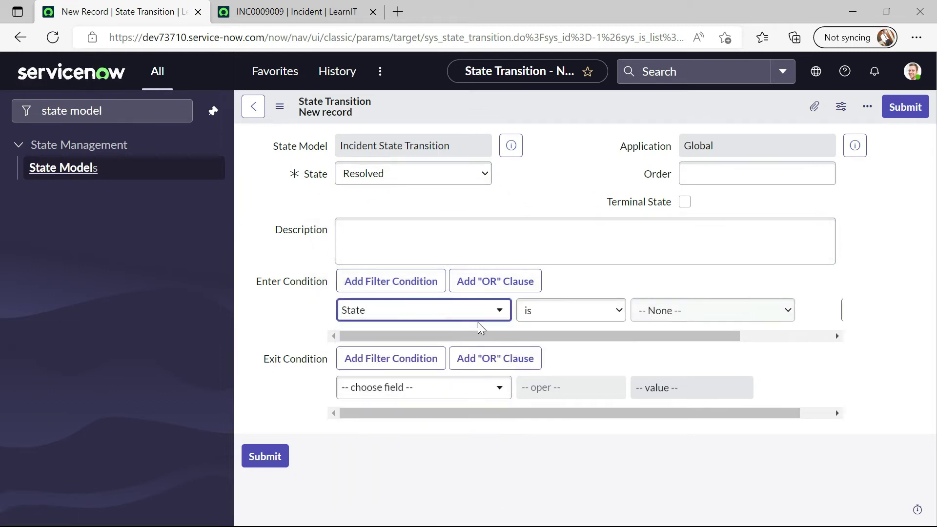
{"action": "left_click", "coordinate": [675, 313]}
{"action": "left_click", "coordinate": [682, 357]}
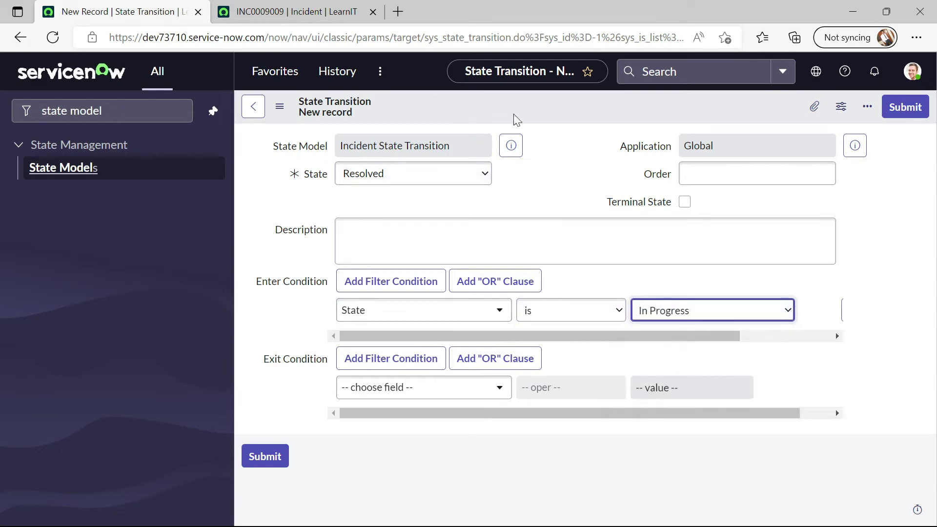
{"action": "right_click", "coordinate": [530, 109]}
{"action": "left_click", "coordinate": [548, 110]}
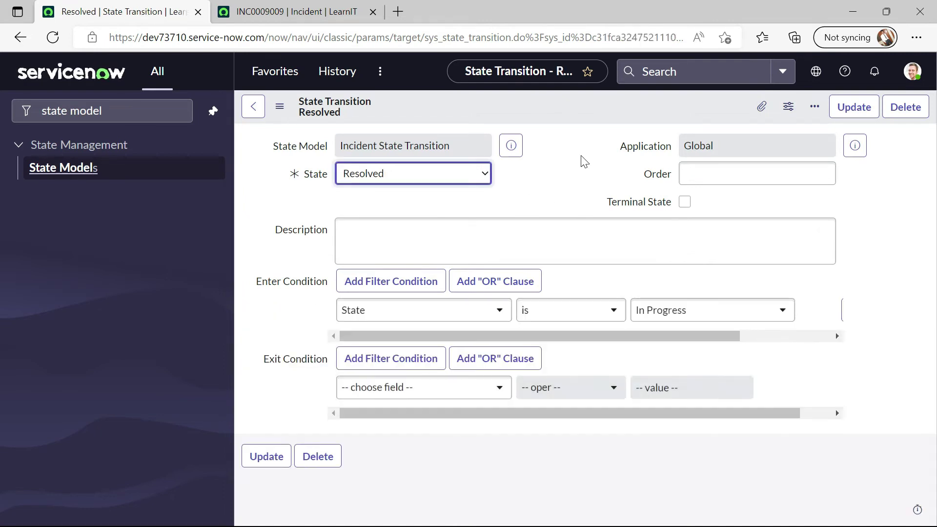
Step: Change the transition's state to Closed and its enter condition to State is Resolved, and insert it as a new record
{"action": "left_click", "coordinate": [453, 180]}
{"action": "left_click", "coordinate": [392, 245]}
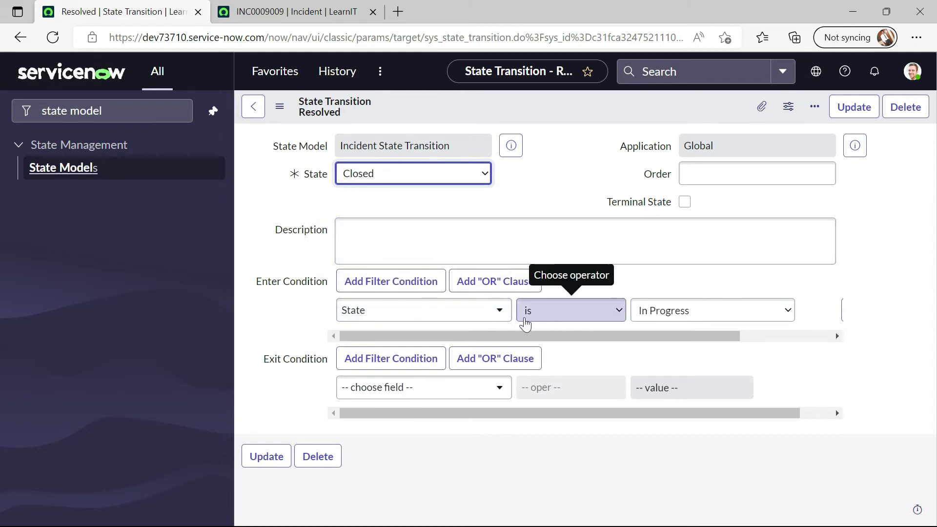
{"action": "left_click", "coordinate": [645, 322]}
{"action": "left_click", "coordinate": [672, 383]}
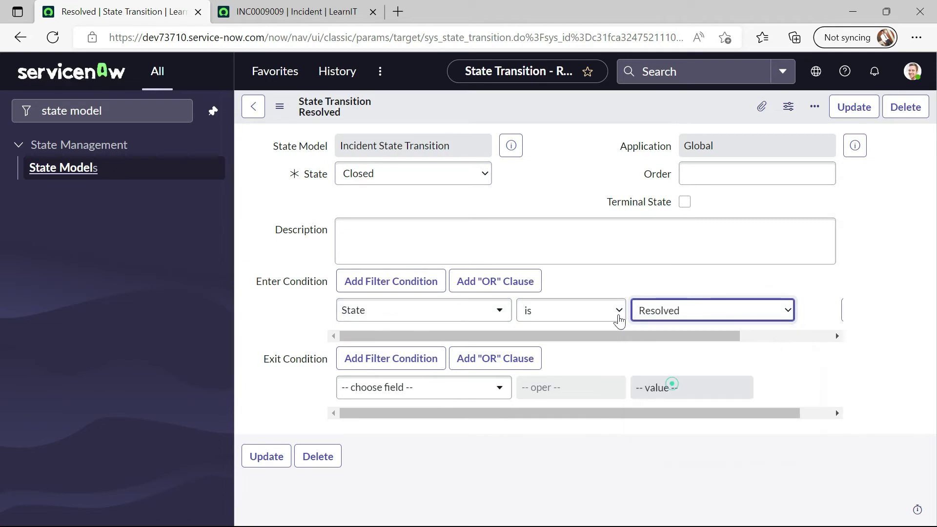
{"action": "right_click", "coordinate": [533, 120]}
{"action": "left_click", "coordinate": [548, 81]}
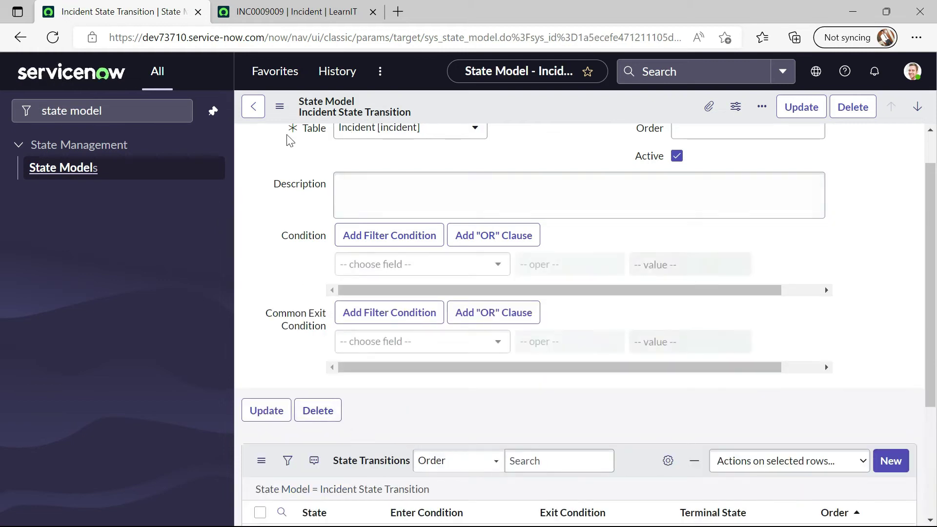
Step: Reload the incident form and review the State choices offered from In Progress
{"action": "left_click", "coordinate": [298, 9]}
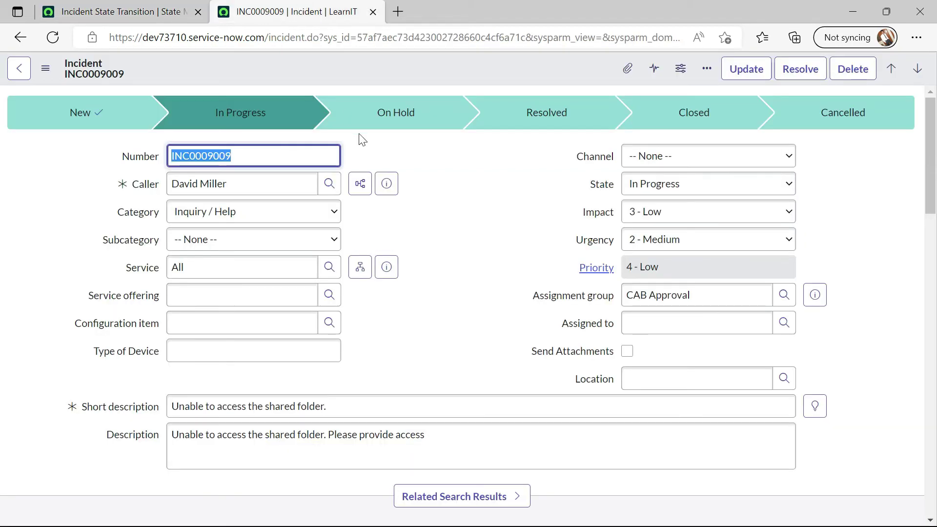
{"action": "right_click", "coordinate": [405, 73]}
{"action": "left_click", "coordinate": [484, 430]}
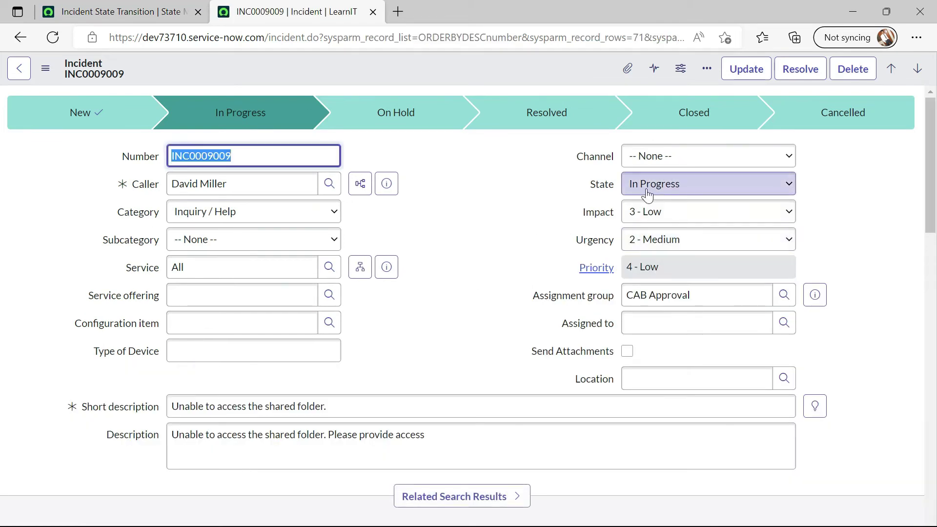
{"action": "left_click", "coordinate": [663, 188]}
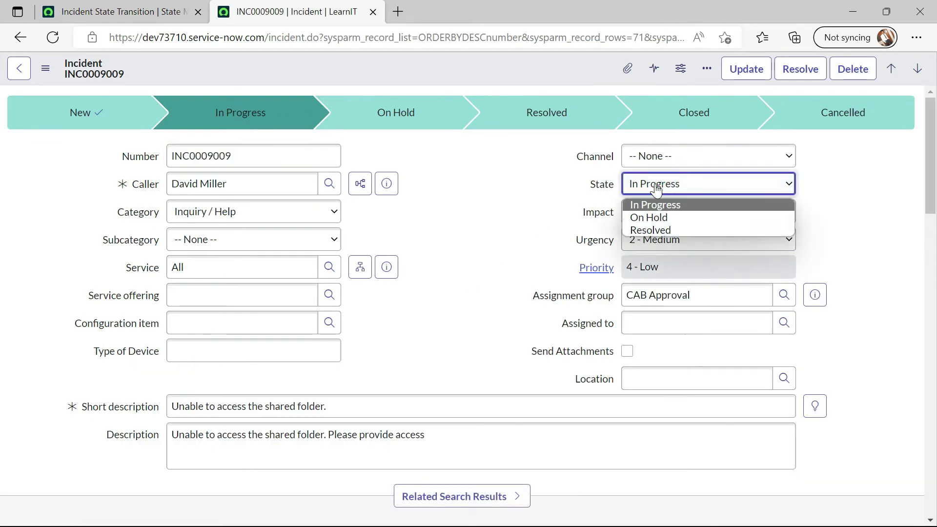
Step: Close the incident form and open the full incident list in a new browser tab with incident.LIST
{"action": "left_click", "coordinate": [182, 6]}
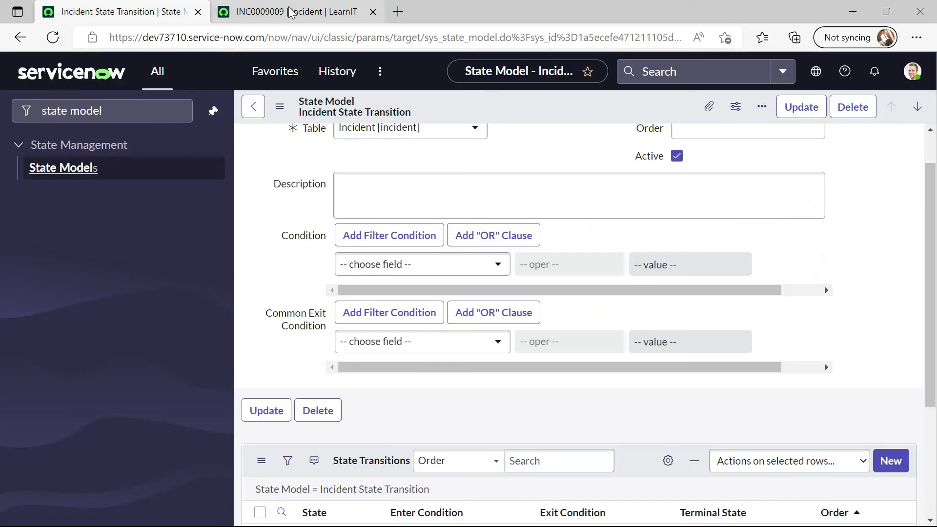
{"action": "left_click", "coordinate": [233, 6]}
{"action": "middle_click", "coordinate": [233, 6]}
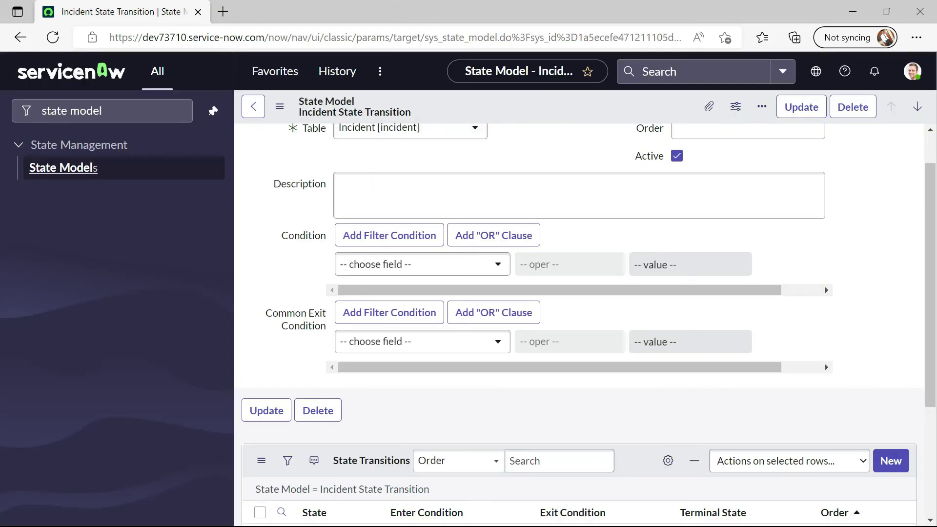
{"action": "left_click", "coordinate": [37, 119]}
{"action": "type", "text": "incide"}
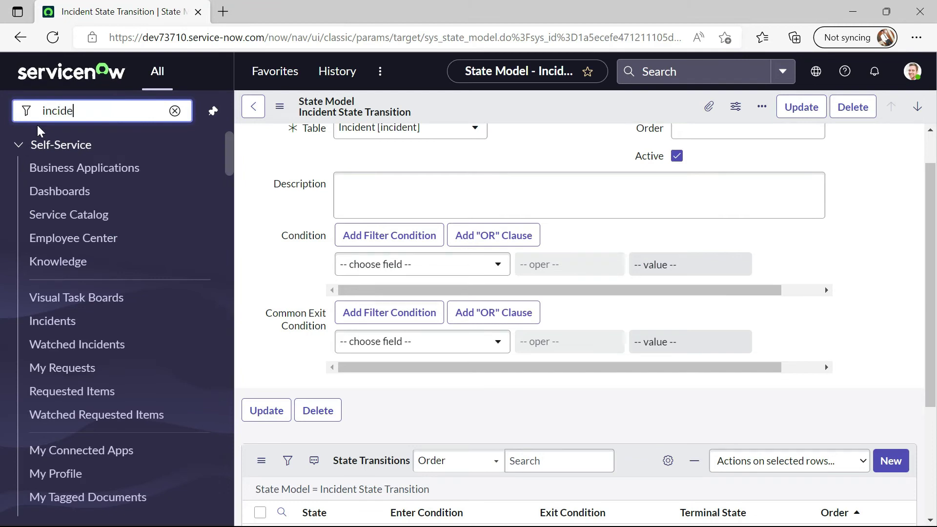
{"action": "type", "text": "nt."}
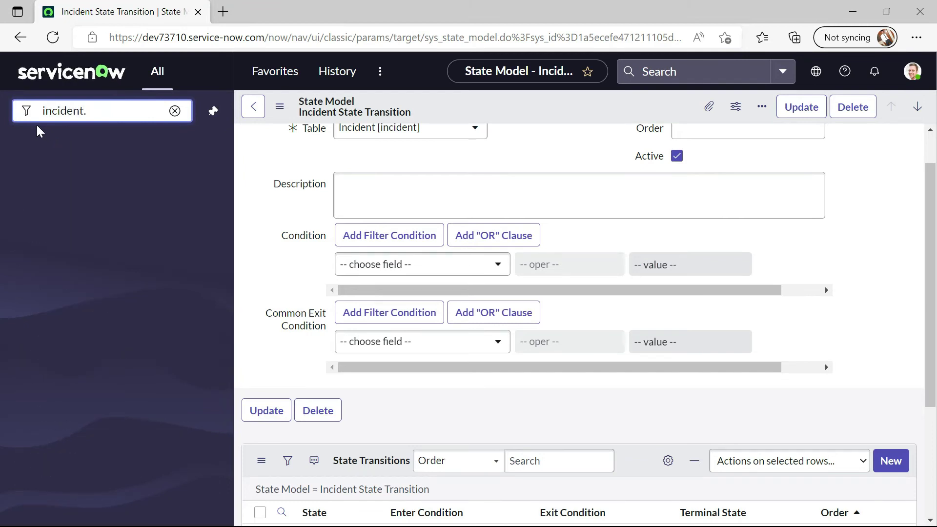
{"action": "type", "text": "LIST"}
{"action": "key", "text": "Return"}
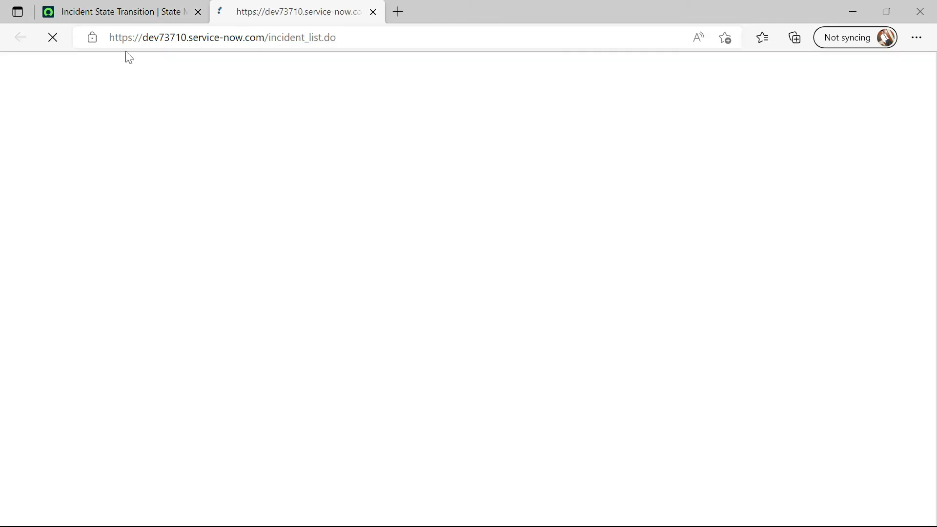
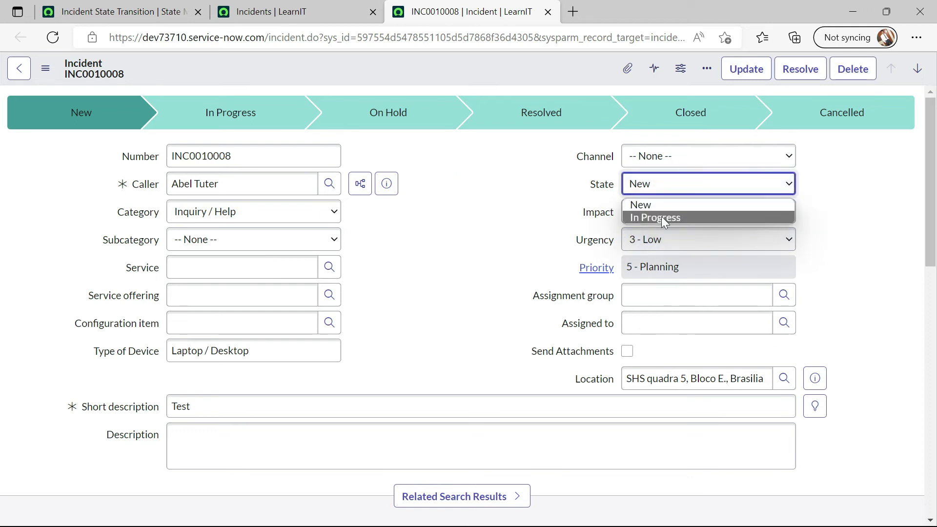
Step: Set the State of the new laptop incident with short description Test to In Progress, and save it
{"action": "left_click", "coordinate": [661, 217]}
{"action": "right_click", "coordinate": [412, 73]}
{"action": "left_click", "coordinate": [426, 84]}
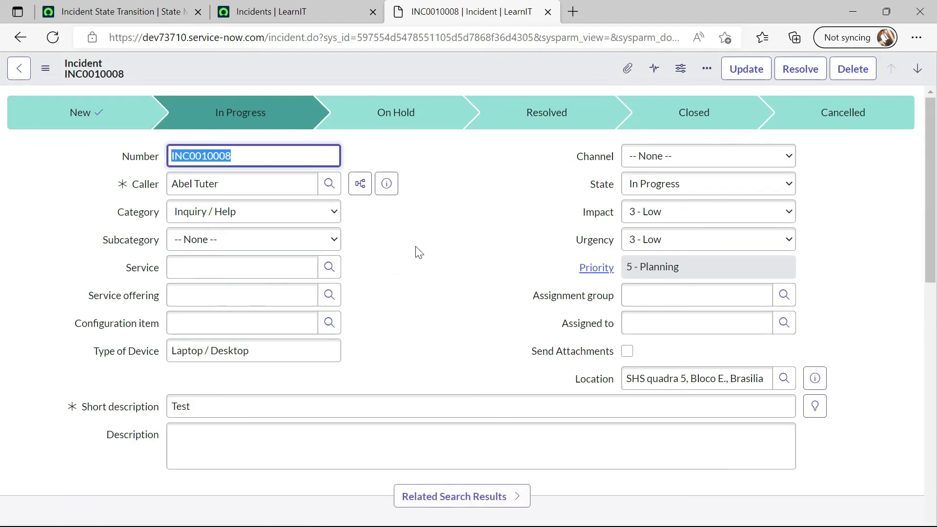
Step: Review the State choices offered from In Progress, and set State to On Hold with the on hold reason Awaiting Caller
{"action": "left_click", "coordinate": [663, 183]}
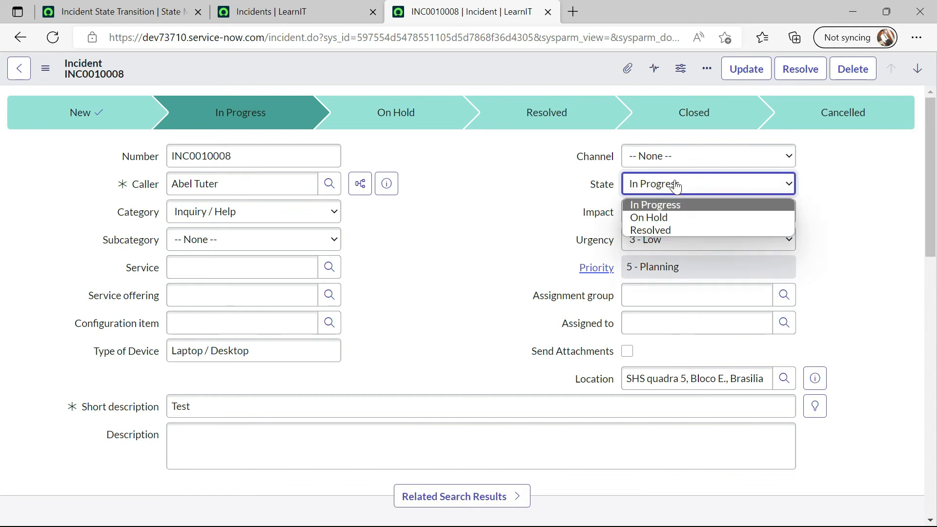
{"action": "left_click", "coordinate": [670, 229]}
{"action": "left_click", "coordinate": [661, 184]}
{"action": "left_click", "coordinate": [649, 217]}
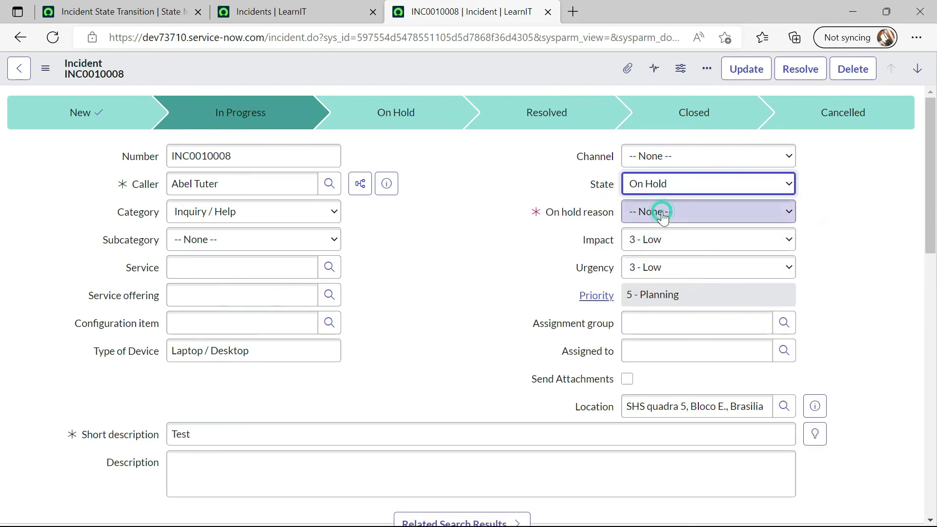
{"action": "left_click", "coordinate": [674, 195]}
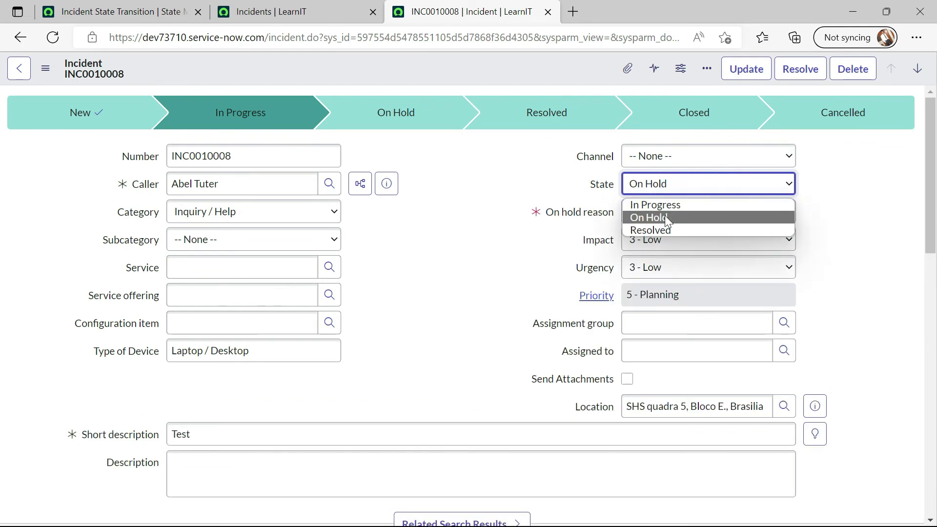
{"action": "left_click", "coordinate": [664, 215]}
{"action": "left_click", "coordinate": [651, 213]}
{"action": "left_click", "coordinate": [652, 245]}
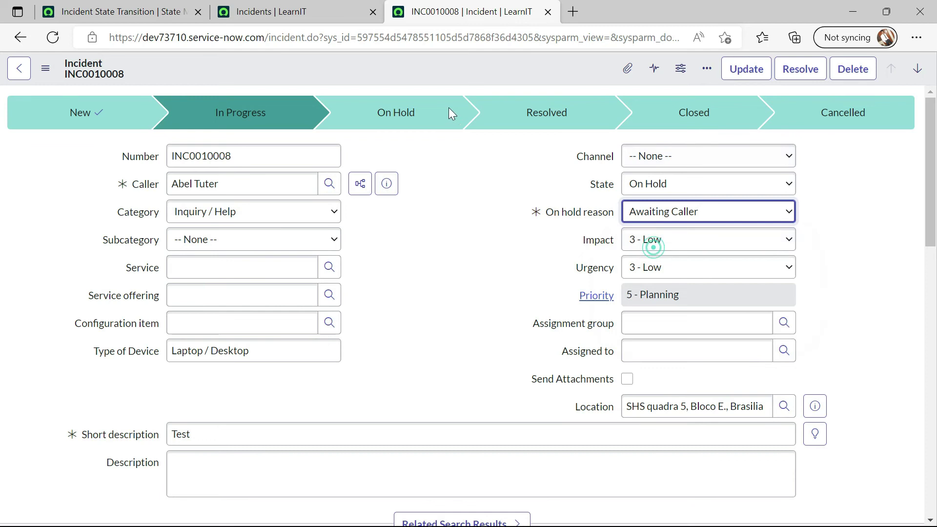
Step: Enter Test as the customer-visible additional comment and save the on-hold incident
{"action": "right_click", "coordinate": [412, 72]}
{"action": "left_click", "coordinate": [424, 81]}
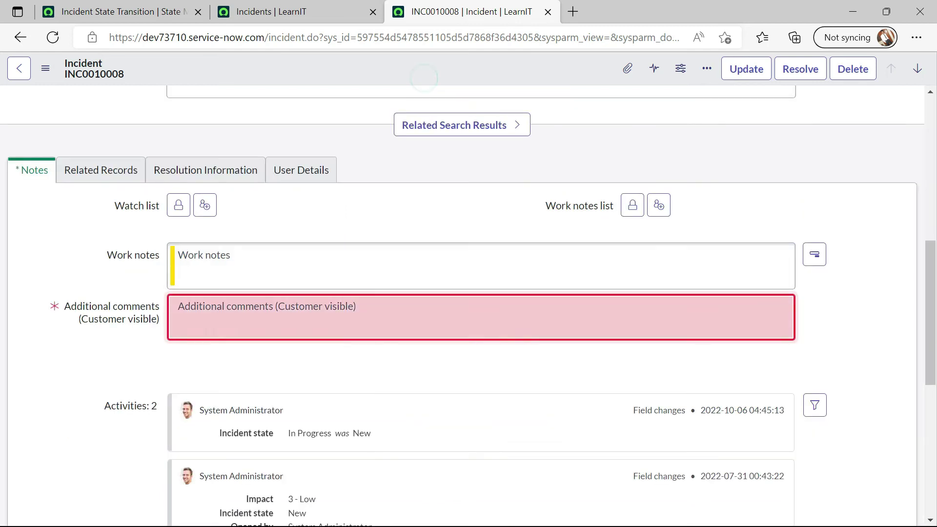
{"action": "left_click", "coordinate": [306, 323]}
{"action": "type", "text": "Test"}
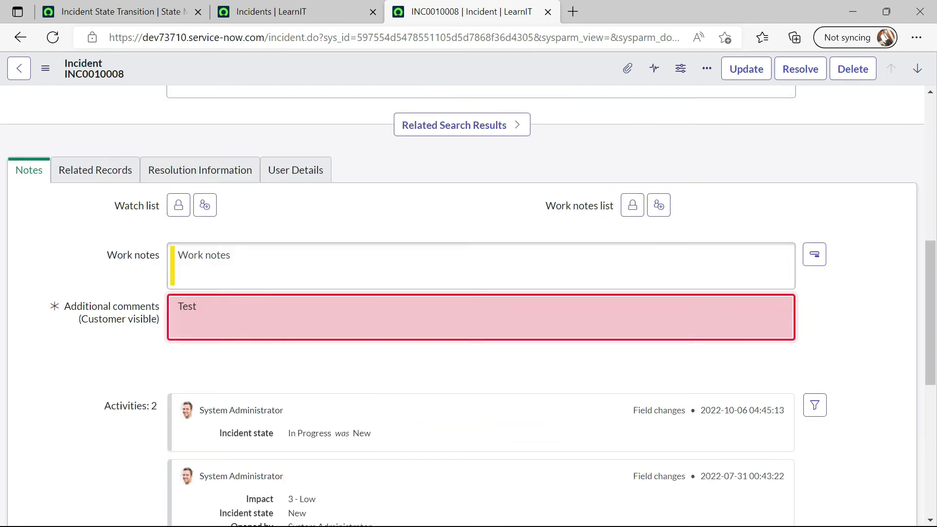
{"action": "right_click", "coordinate": [413, 73]}
{"action": "left_click", "coordinate": [438, 80]}
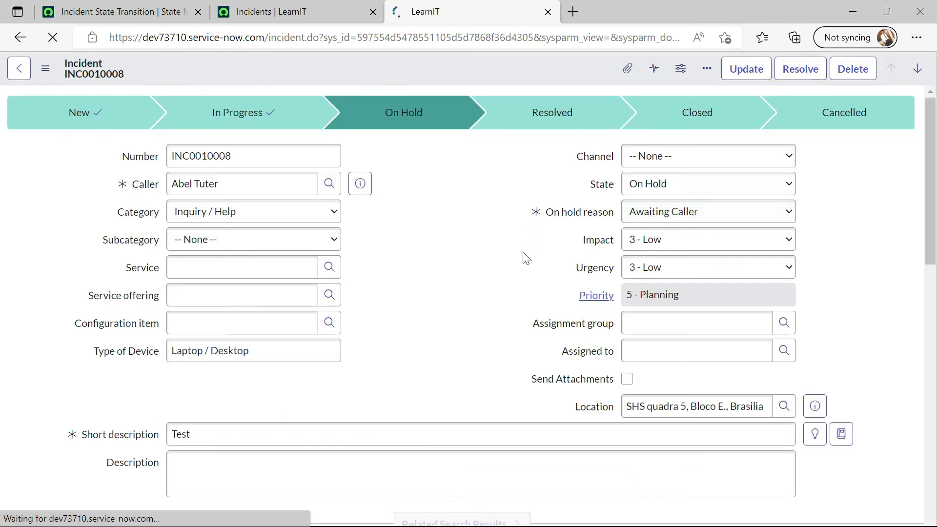
Step: Set the on-hold incident's State back to In Progress, save it, and check the State choices offered
{"action": "left_click", "coordinate": [698, 189]}
{"action": "left_click", "coordinate": [681, 204]}
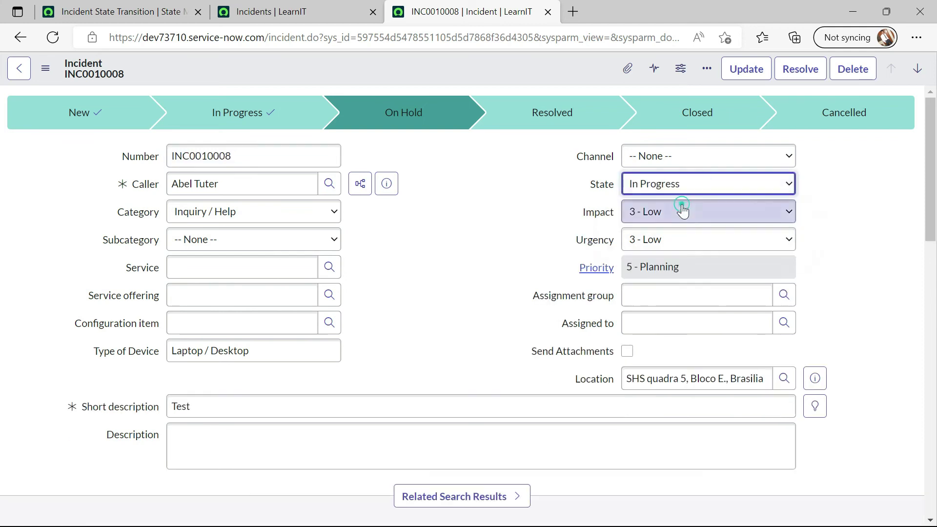
{"action": "right_click", "coordinate": [387, 64]}
{"action": "left_click", "coordinate": [411, 71]}
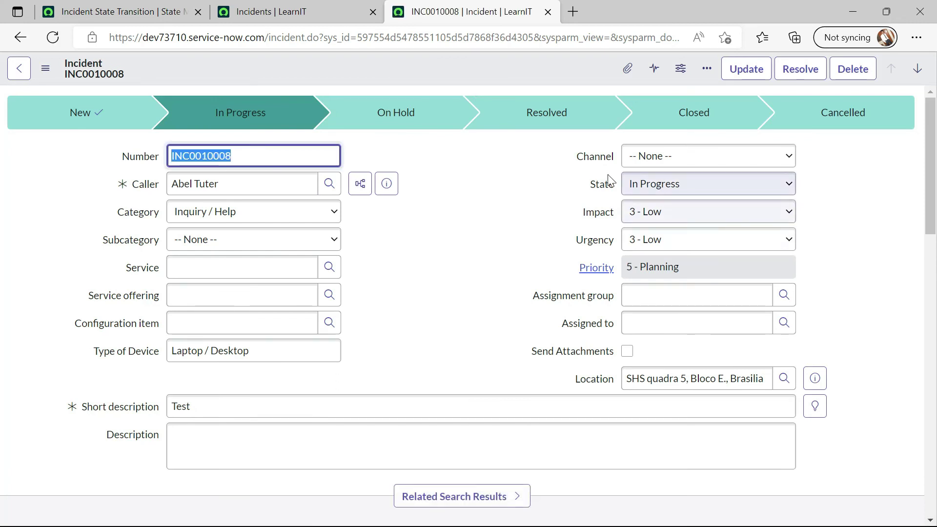
{"action": "left_click", "coordinate": [661, 185]}
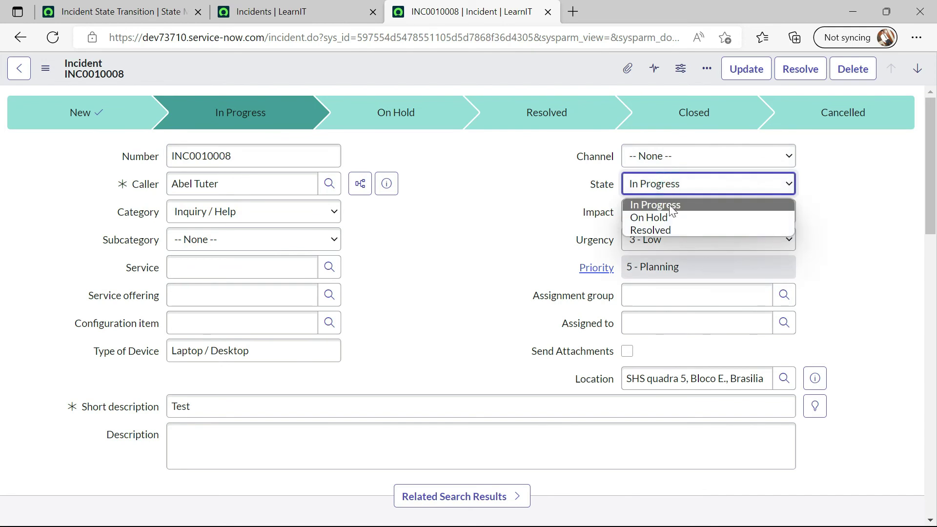
Step: Set the in-progress incident's State to Resolved and try to save it
{"action": "left_click", "coordinate": [656, 230]}
{"action": "right_click", "coordinate": [416, 75]}
{"action": "left_click", "coordinate": [418, 74]}
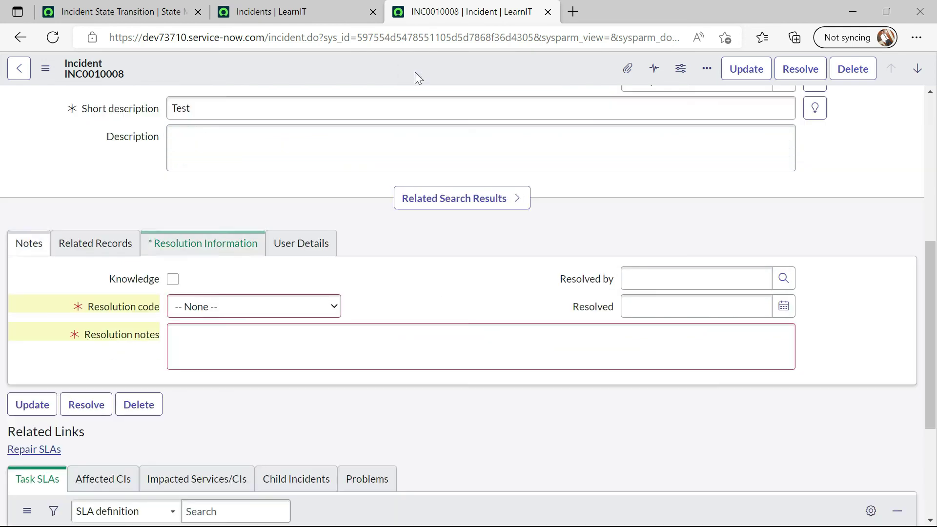
Step: Fill in the resolution code No resolution provided and the resolution notes Test, and save the resolved incident
{"action": "left_click", "coordinate": [274, 308]}
{"action": "left_click", "coordinate": [235, 365]}
{"action": "left_click", "coordinate": [236, 337]}
{"action": "type", "text": "Test"}
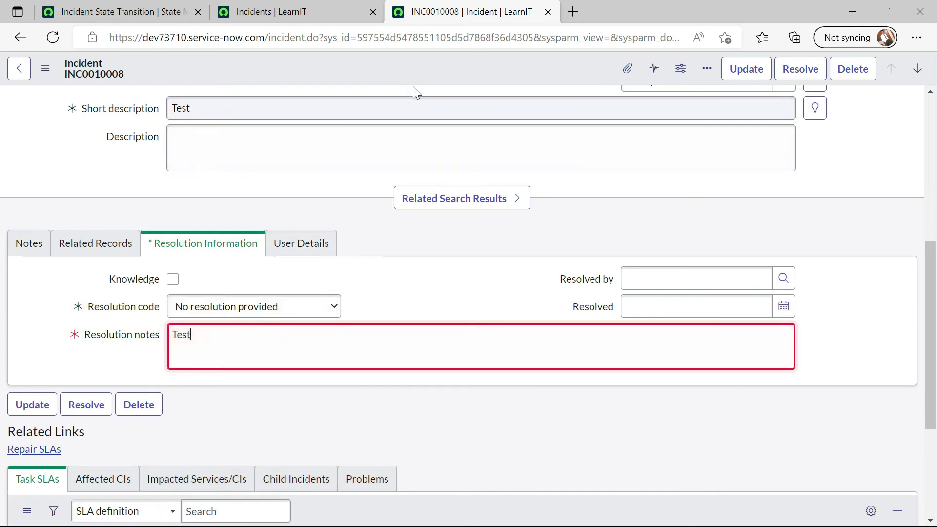
{"action": "right_click", "coordinate": [424, 66]}
{"action": "left_click", "coordinate": [438, 74]}
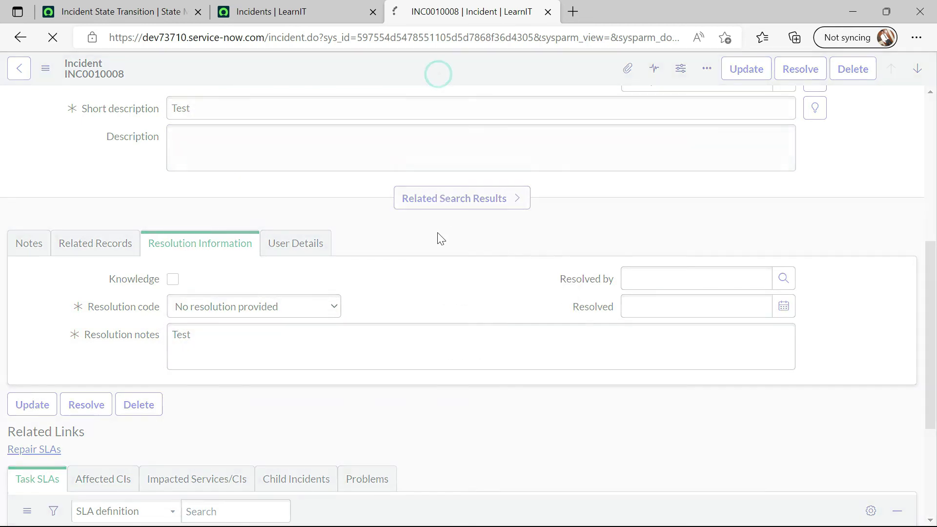
Step: Check the State choices offered from Resolved, set the incident's State to Closed, and save it
{"action": "left_click", "coordinate": [672, 188]}
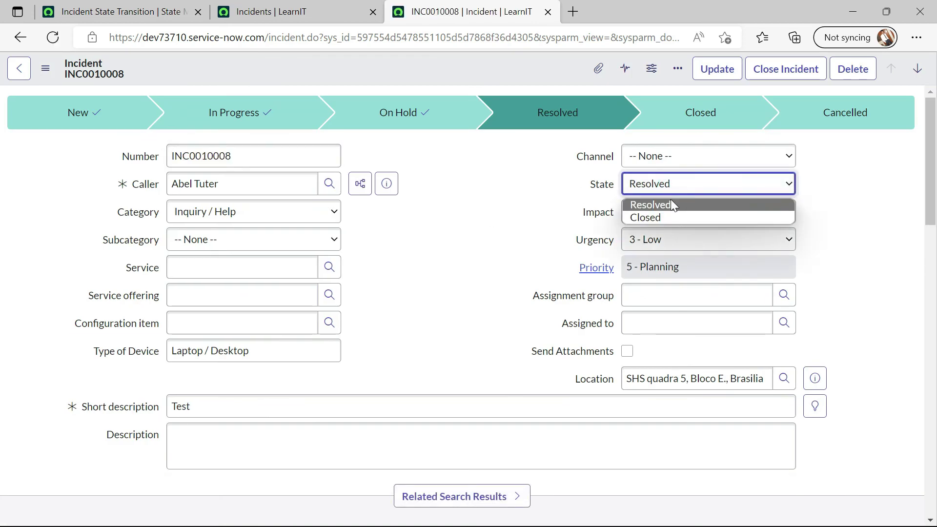
{"action": "left_click", "coordinate": [675, 219]}
{"action": "right_click", "coordinate": [395, 64]}
{"action": "left_click", "coordinate": [414, 73]}
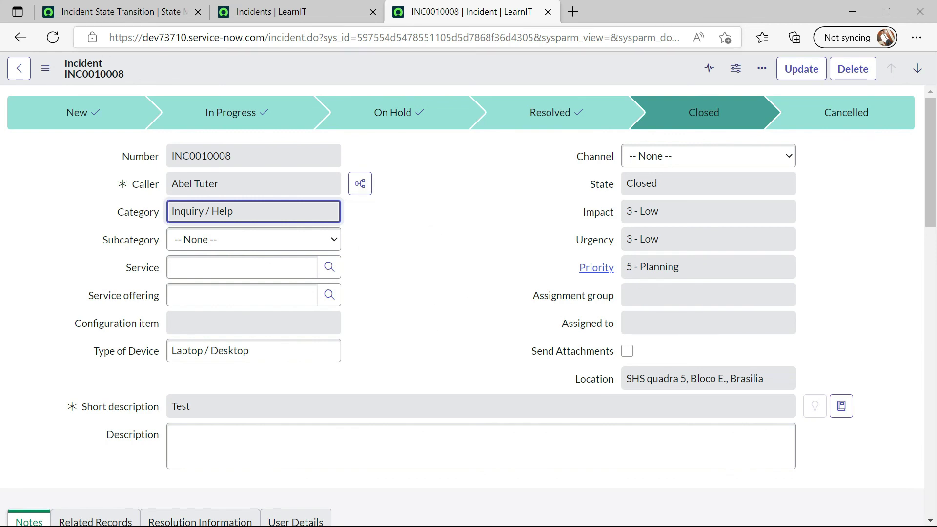
{"action": "left_click", "coordinate": [302, 6]}
{"action": "left_click", "coordinate": [149, 12]}
{"action": "left_click", "coordinate": [272, 6]}
{"action": "left_click", "coordinate": [477, 9]}
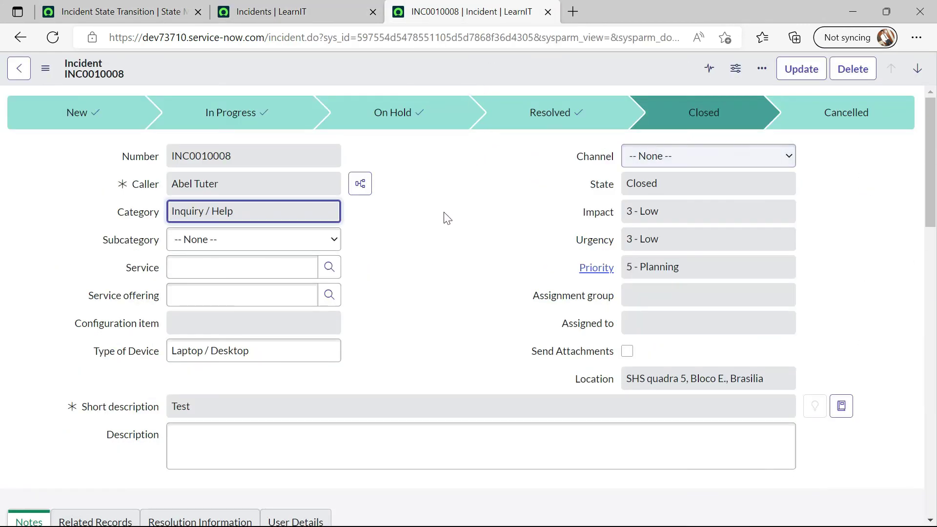